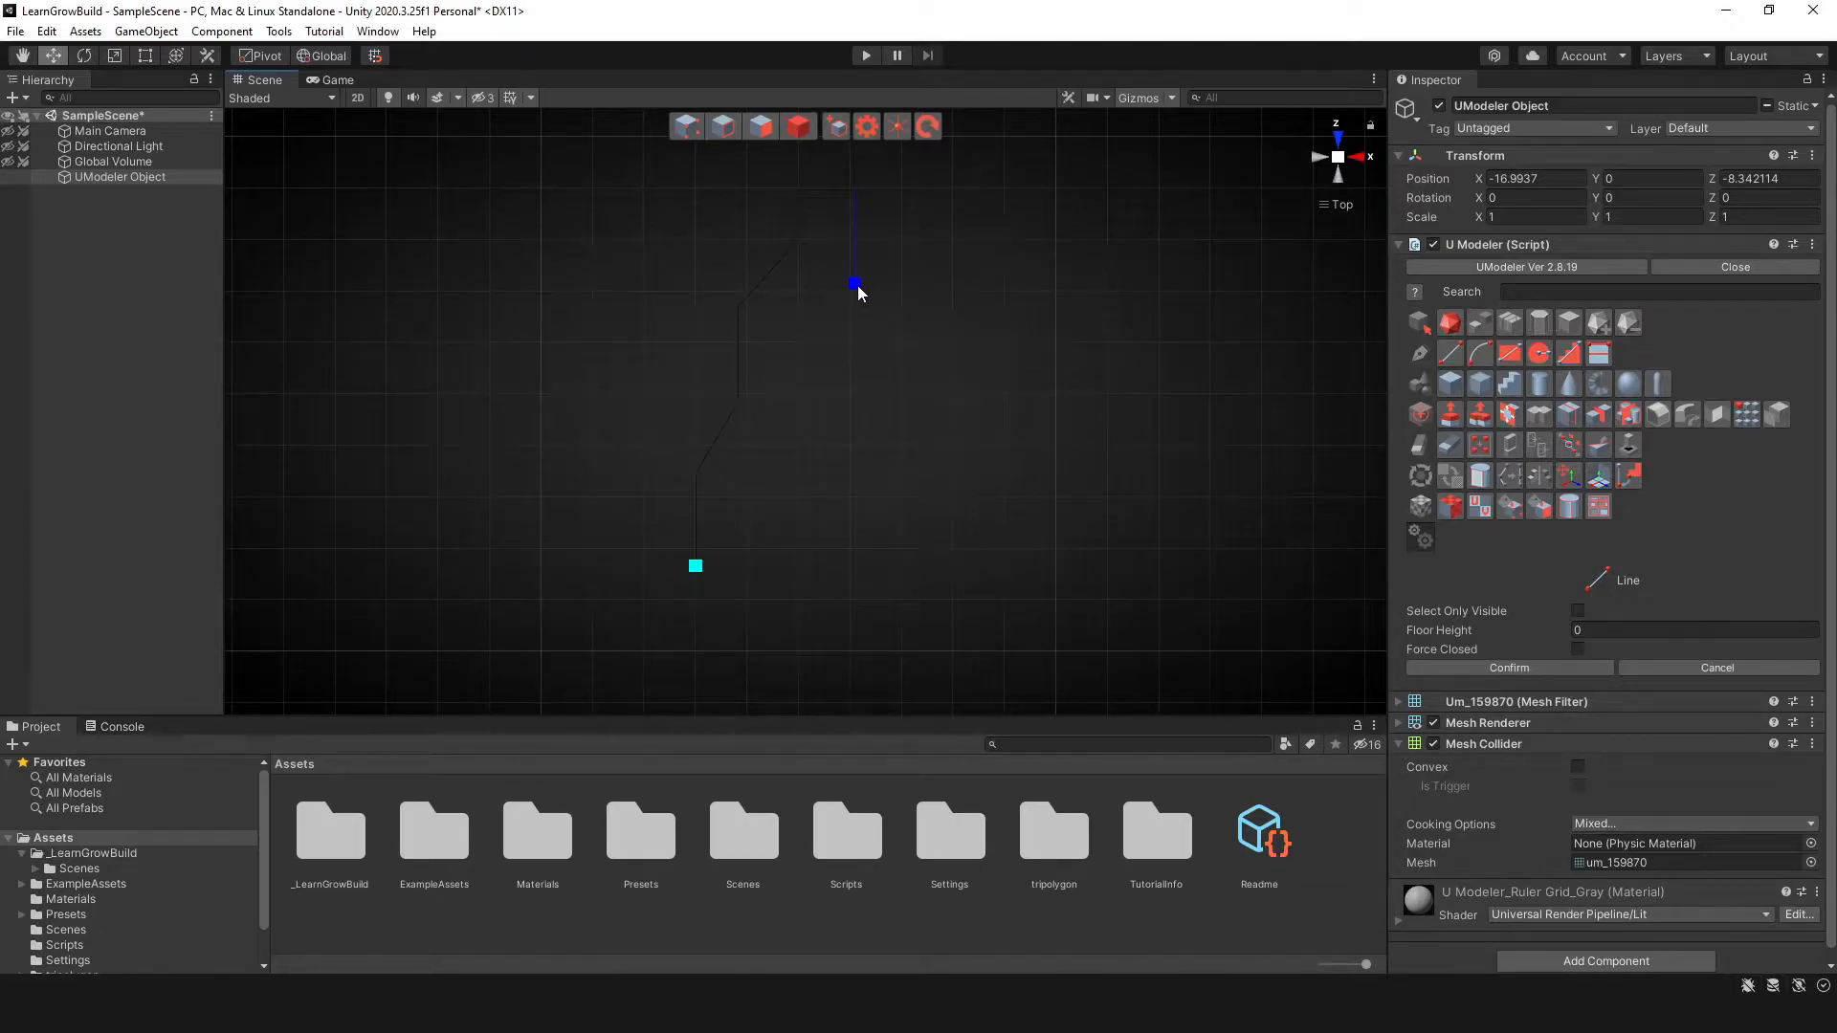
- Draw the rest of the wall profile's outline with the Line tool, adding the right side, flared foot and base, and close it at its start
click(819, 323)
click(843, 434)
click(844, 492)
click(897, 566)
click(910, 584)
click(698, 584)
click(696, 566)
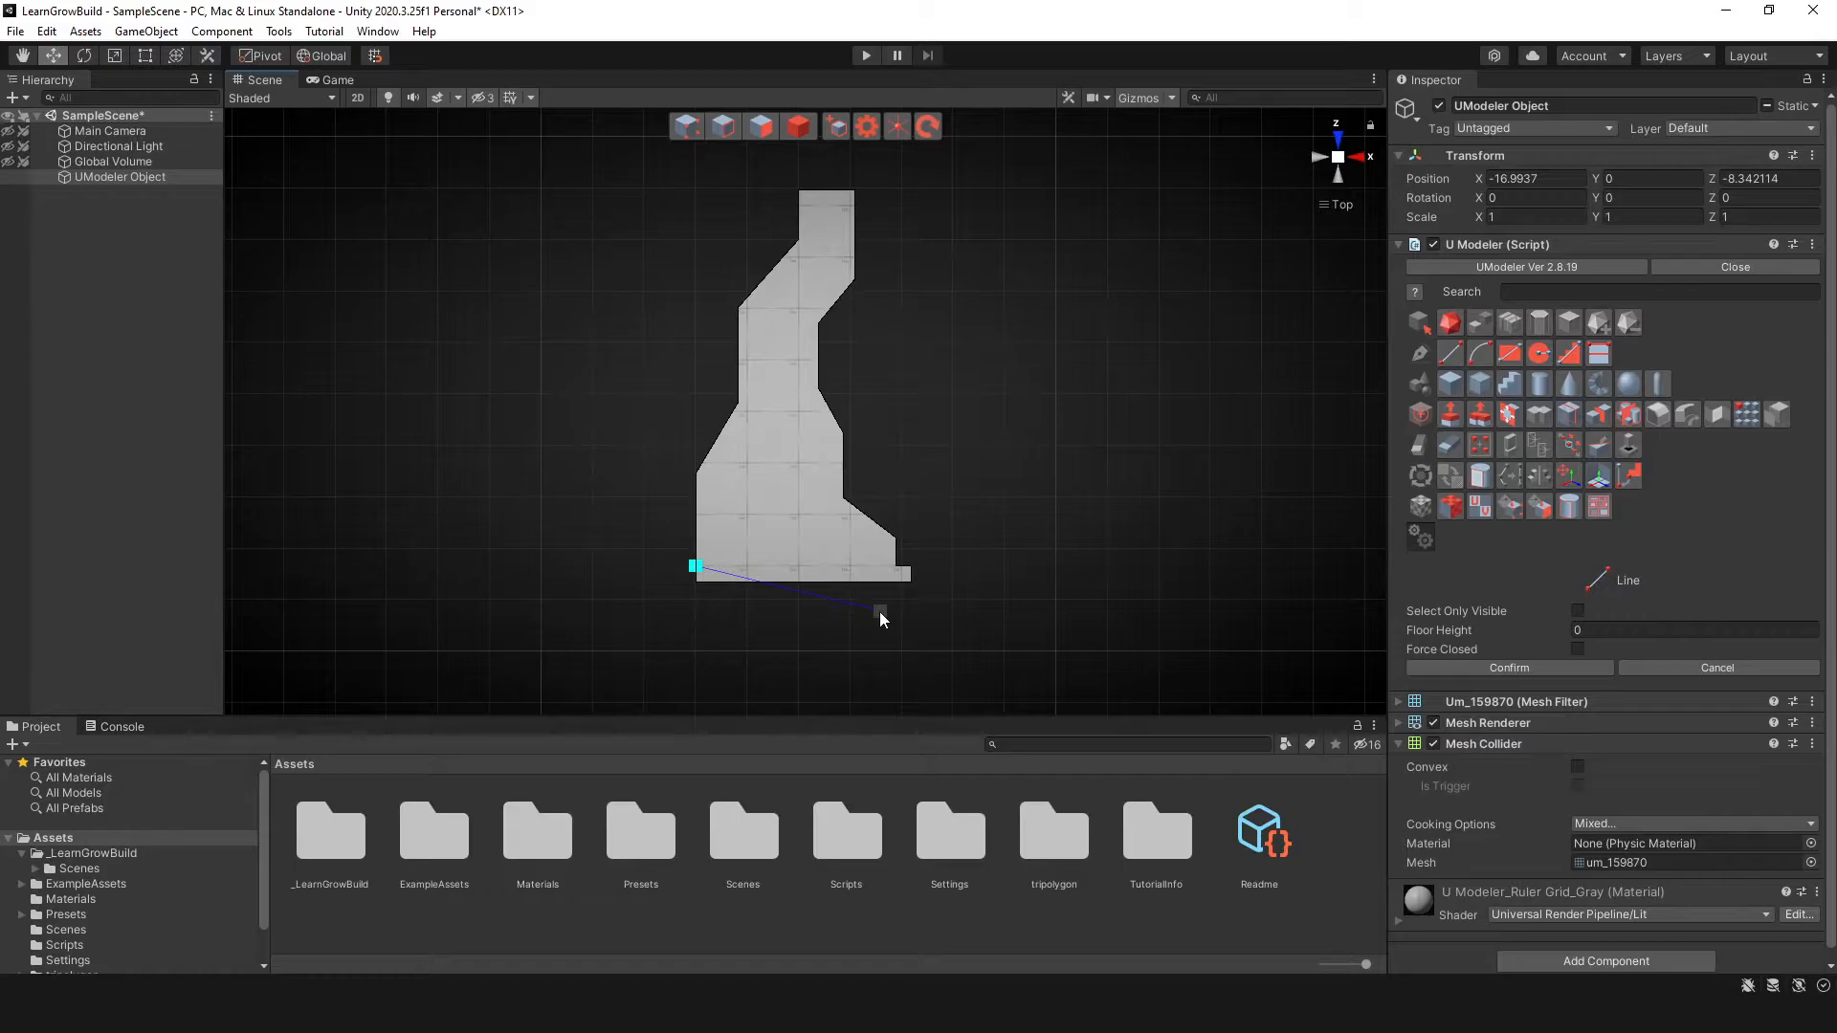
key(Escape)
- Move the two lower-left vertices of the profile inward along X by about 0.82 to straighten its back edge
click(688, 126)
drag(662, 446, 724, 642)
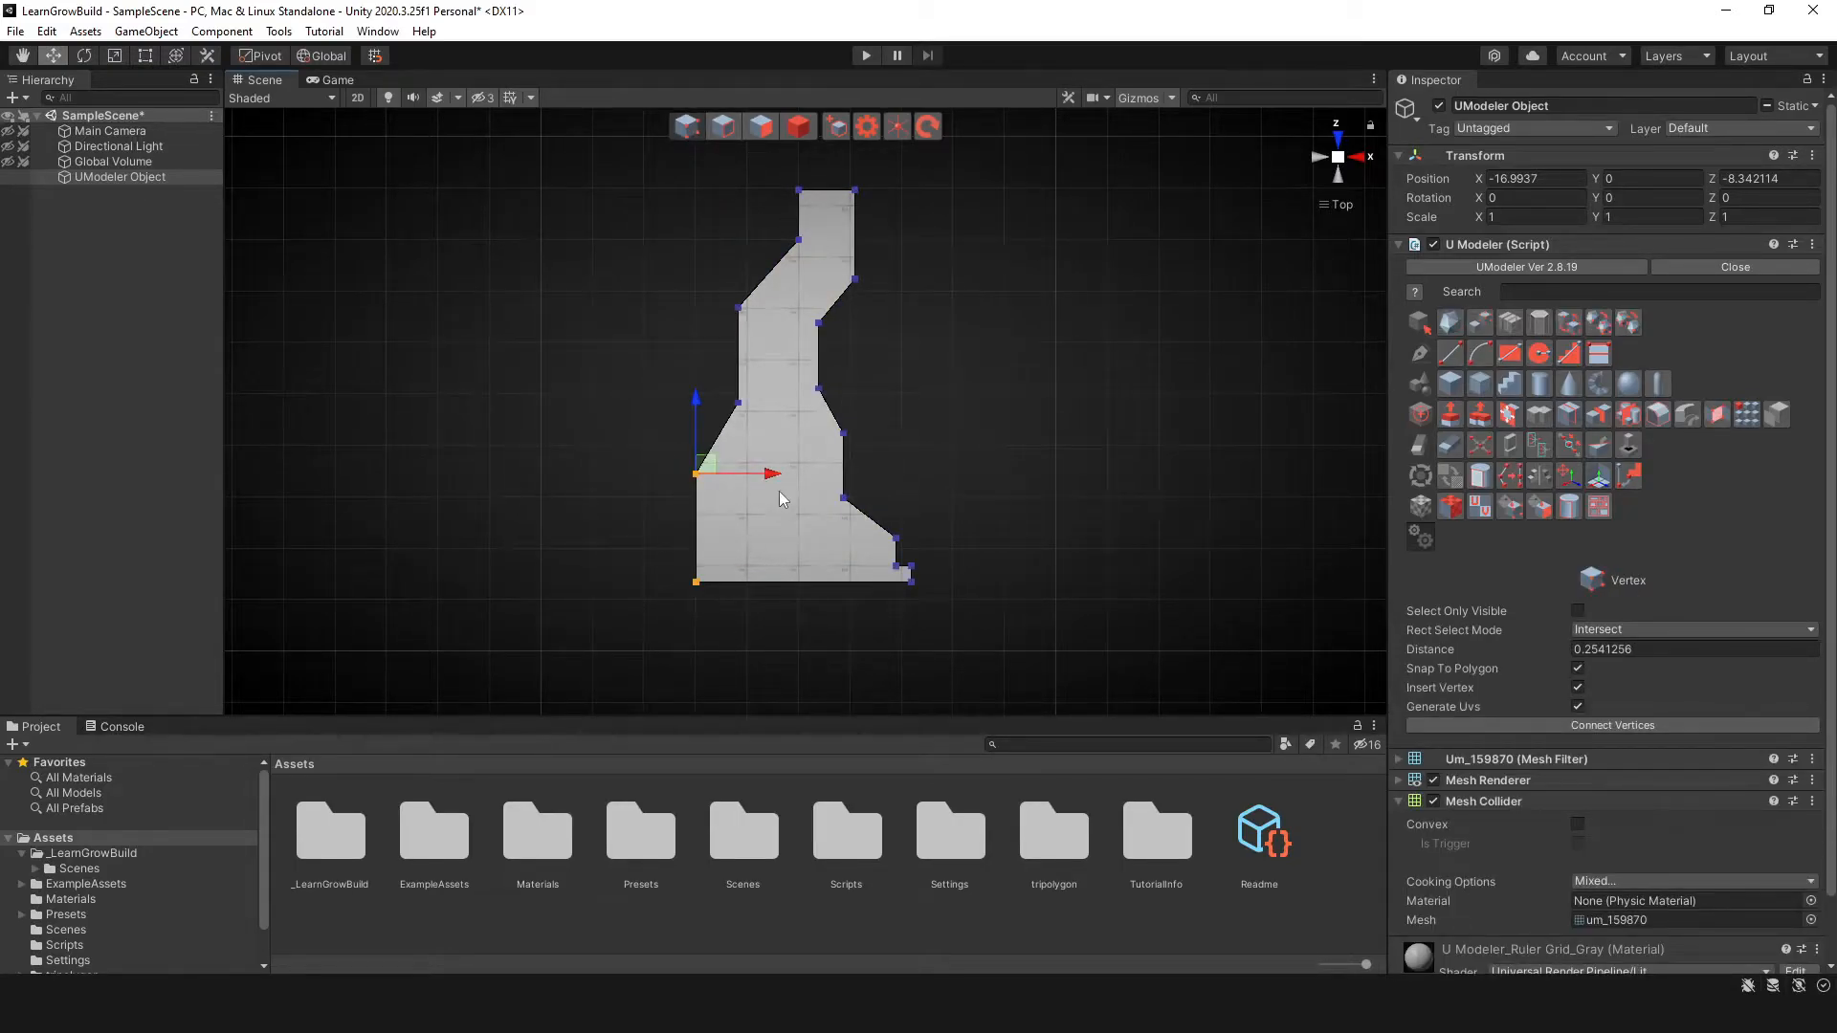
drag(777, 474, 821, 475)
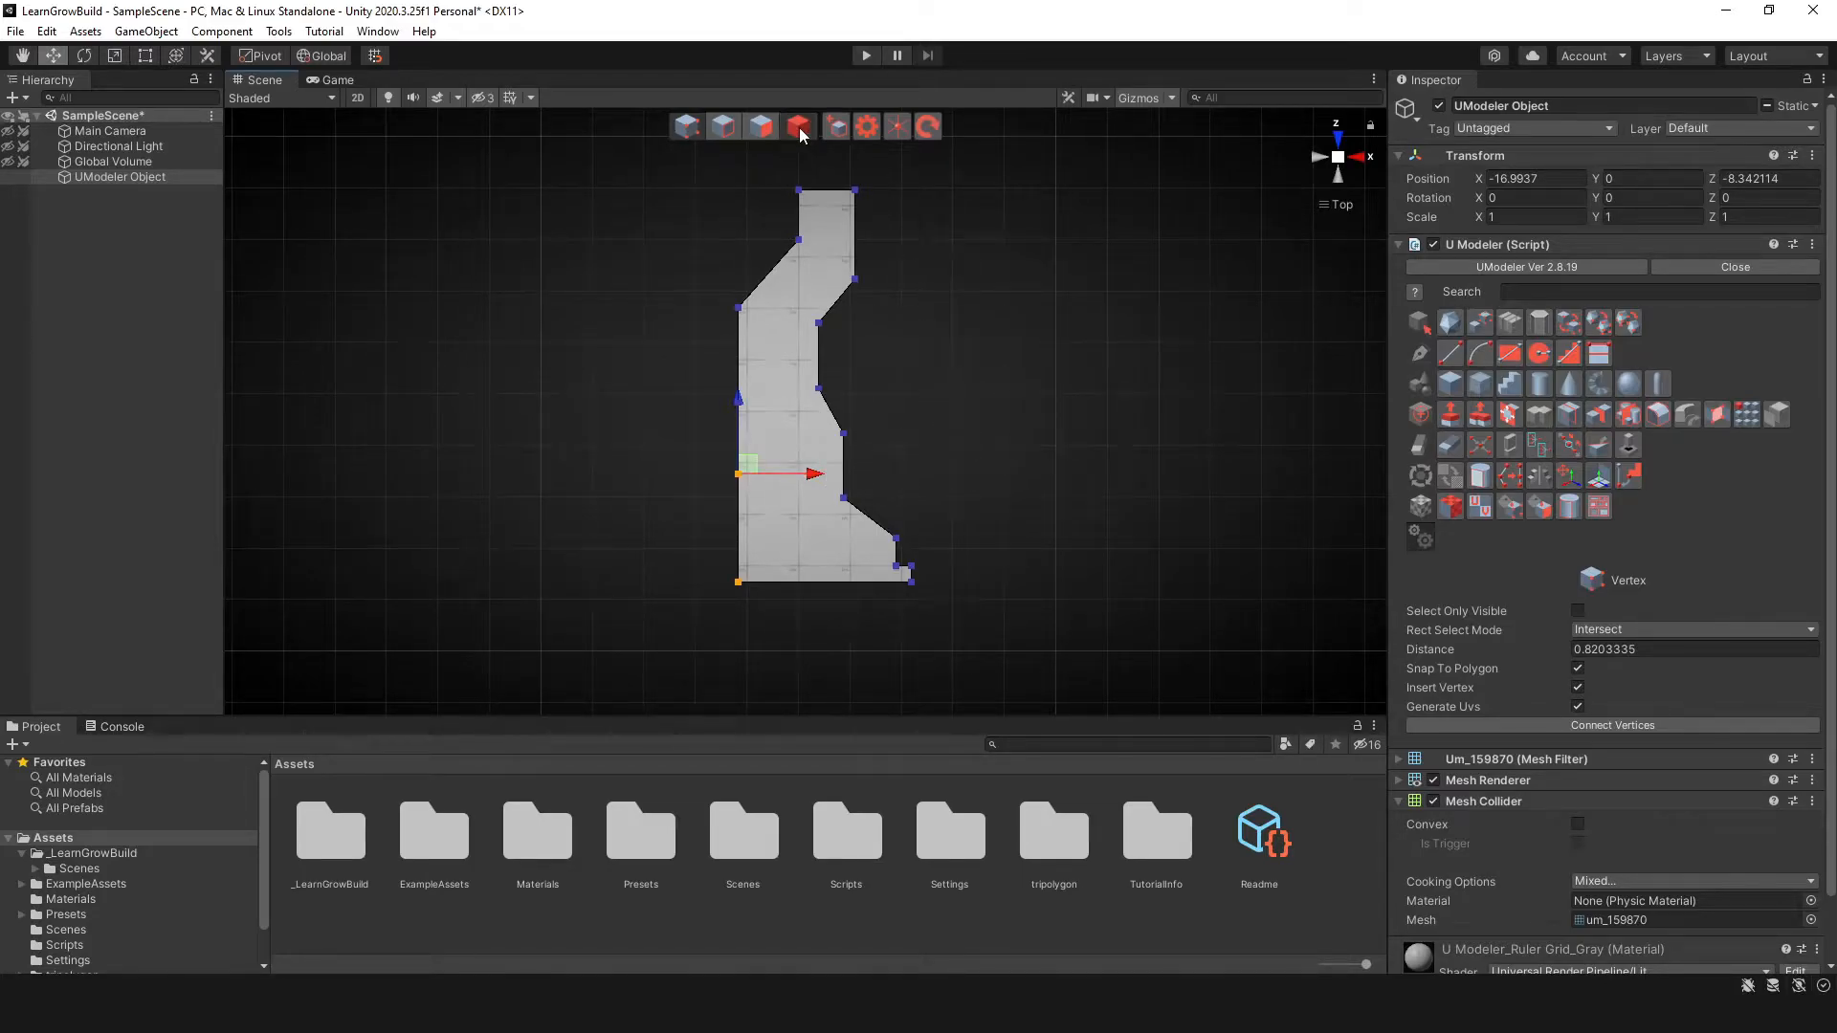
- Set the profile object's pivot to its center with the Pivot To Center tool
click(799, 128)
alt+drag(878, 357, 781, 316)
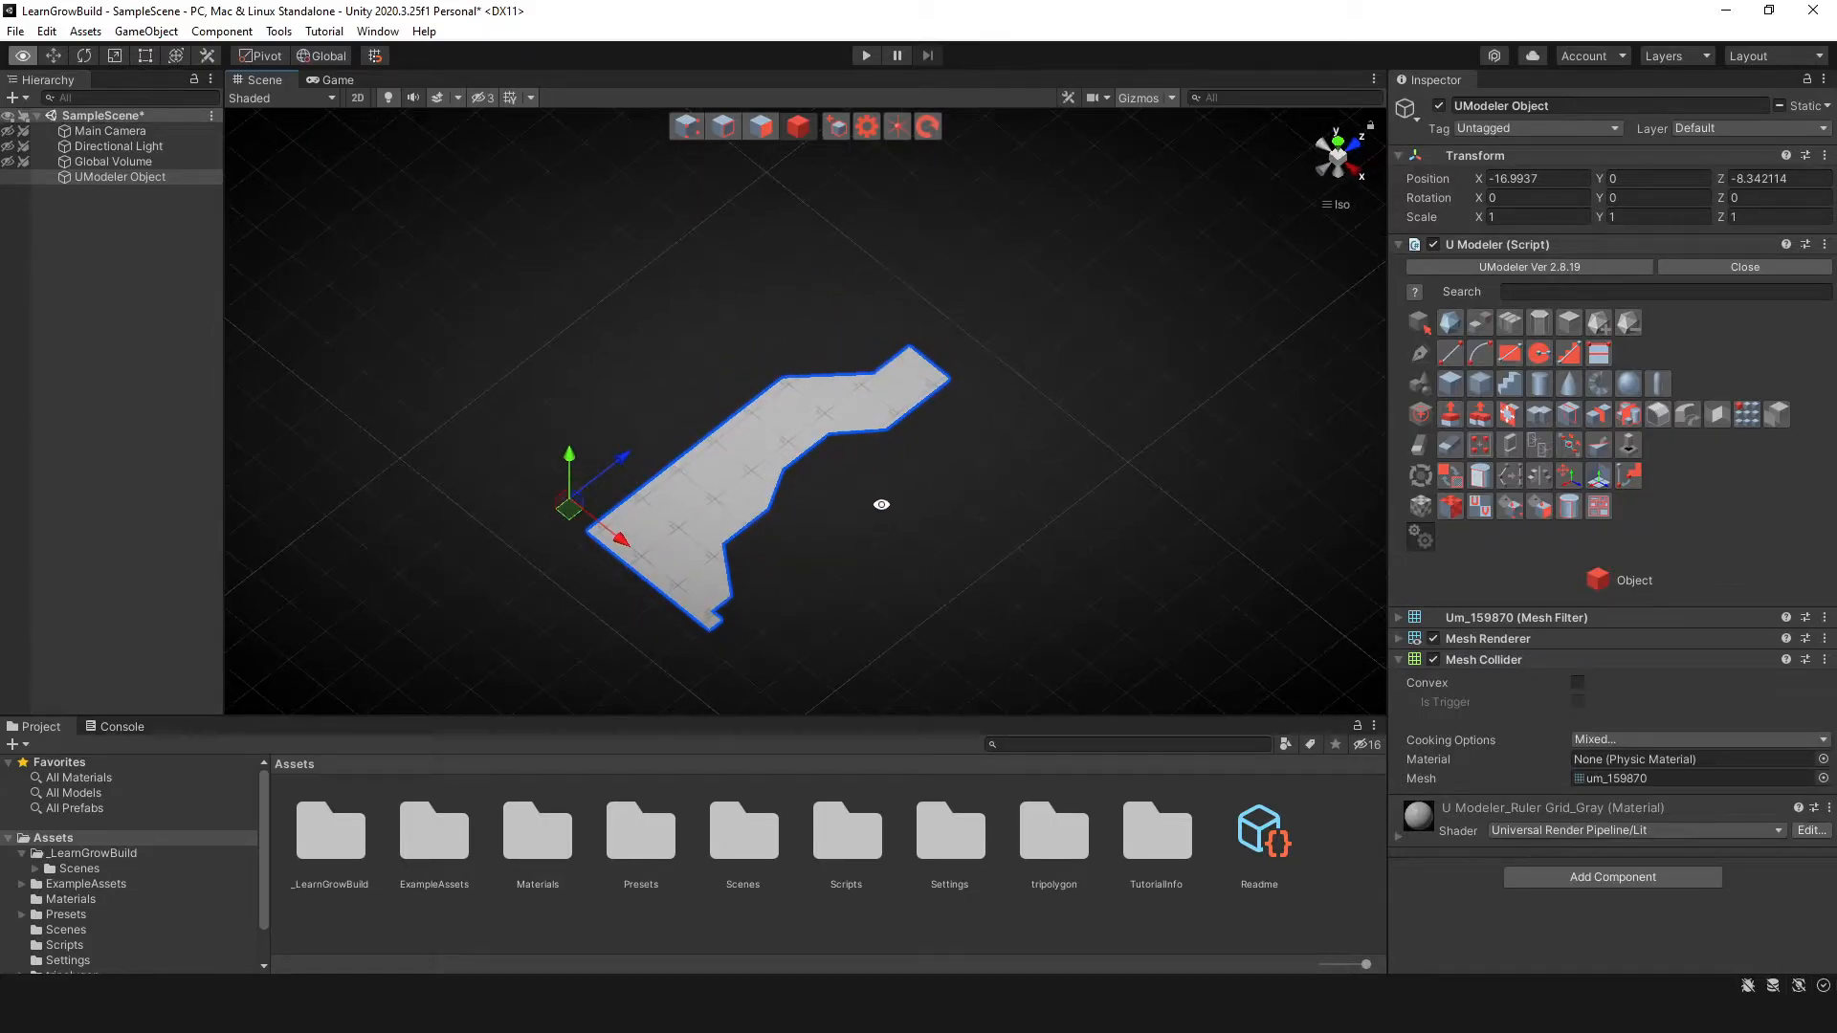
click(1593, 477)
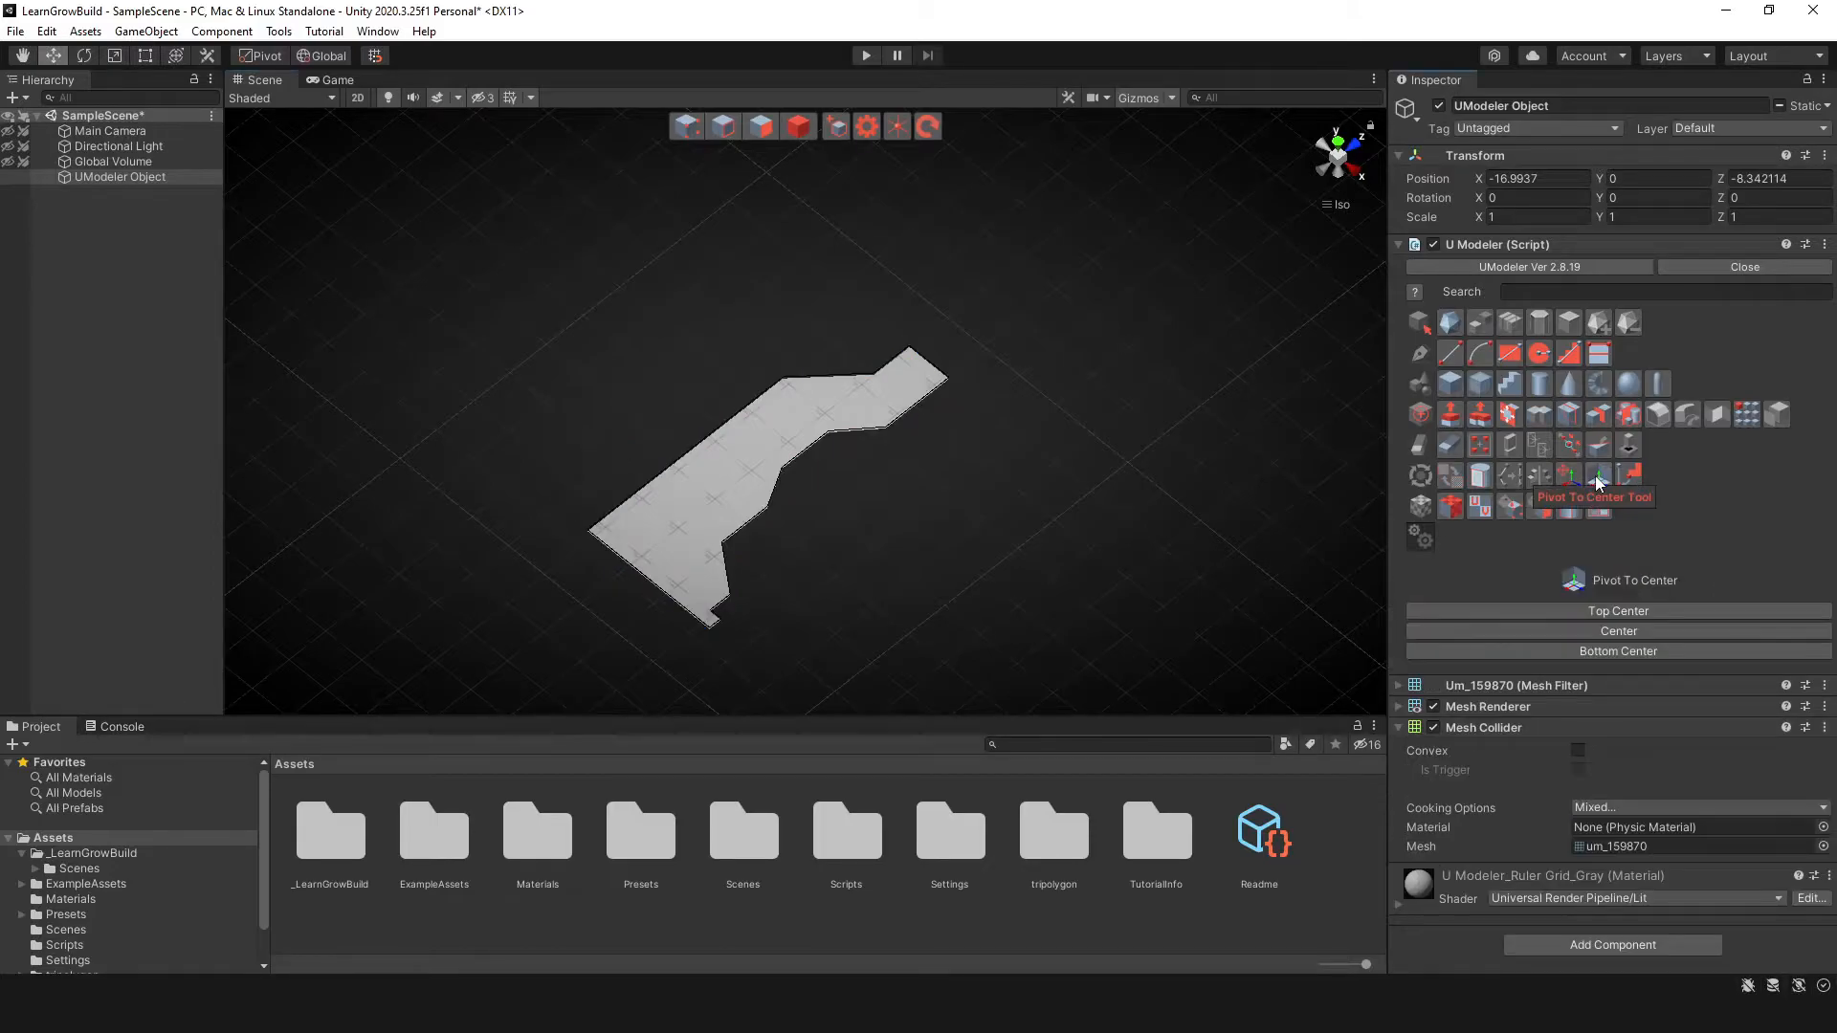
click(1617, 630)
alt+drag(956, 537, 963, 494)
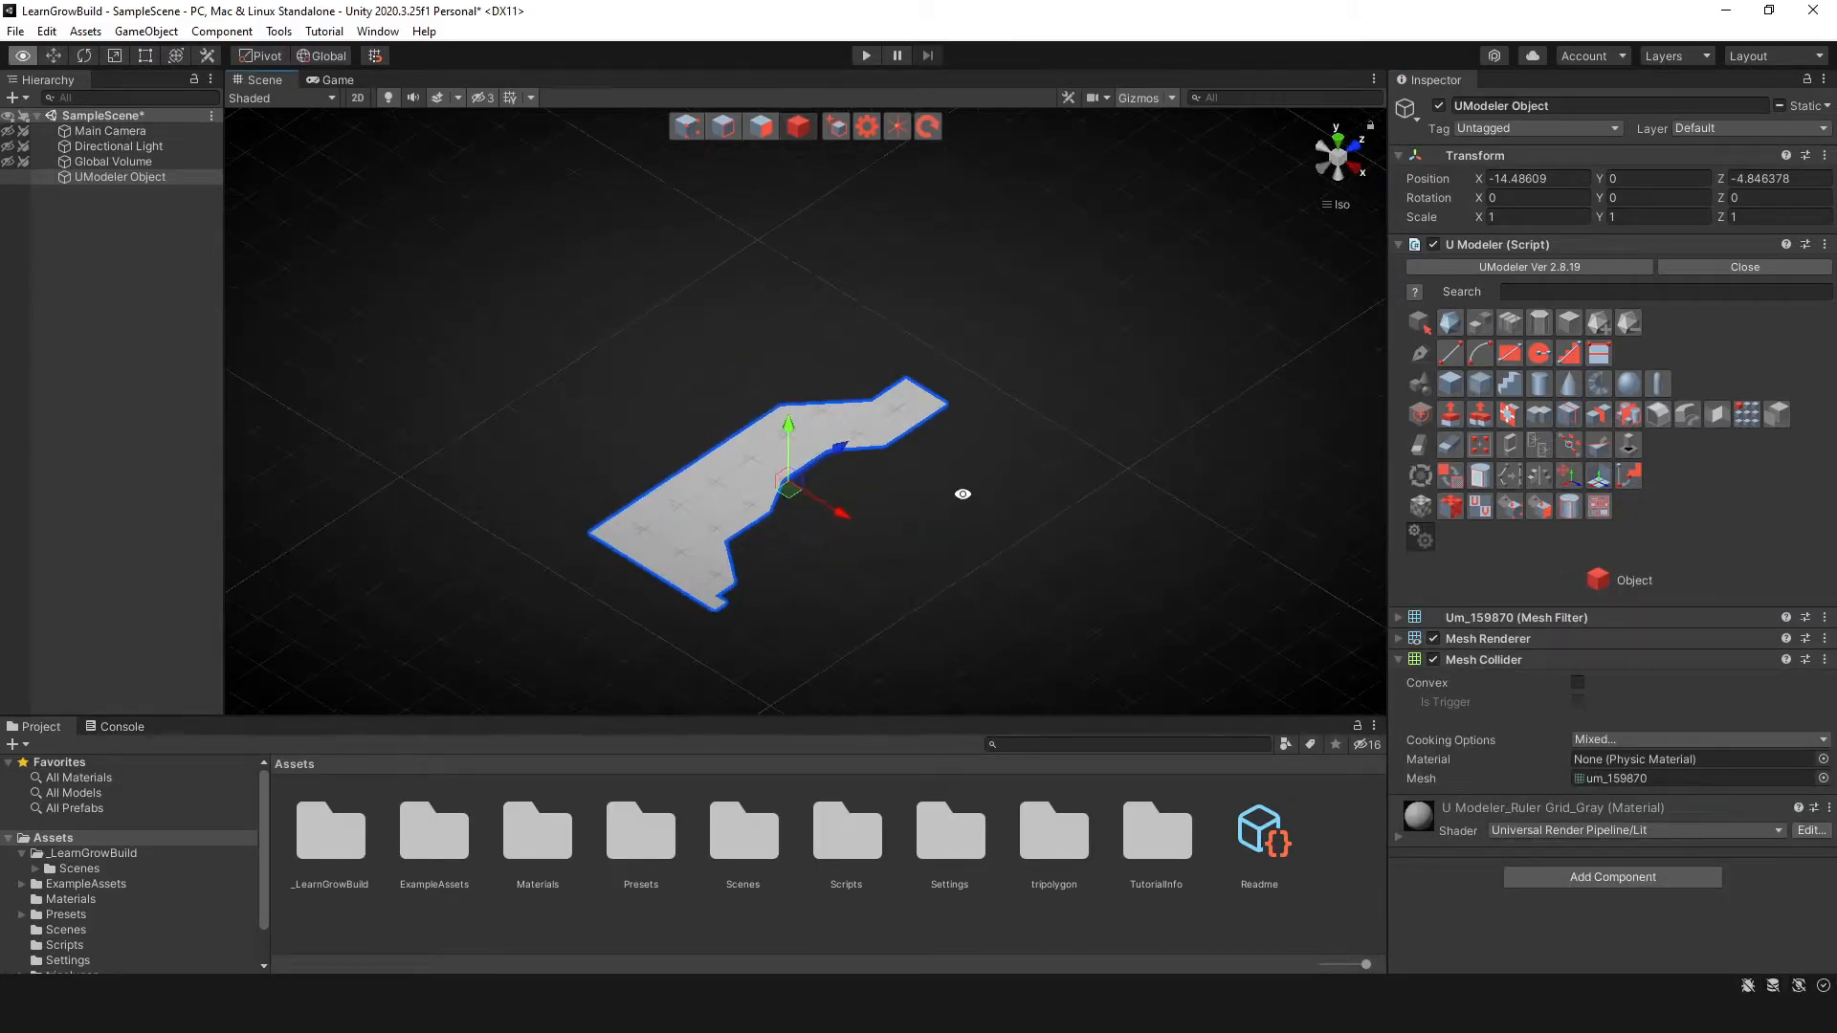
- Stand the profile object upright by rotating it to -90 degrees on X in a perspective view
click(1337, 158)
key(e)
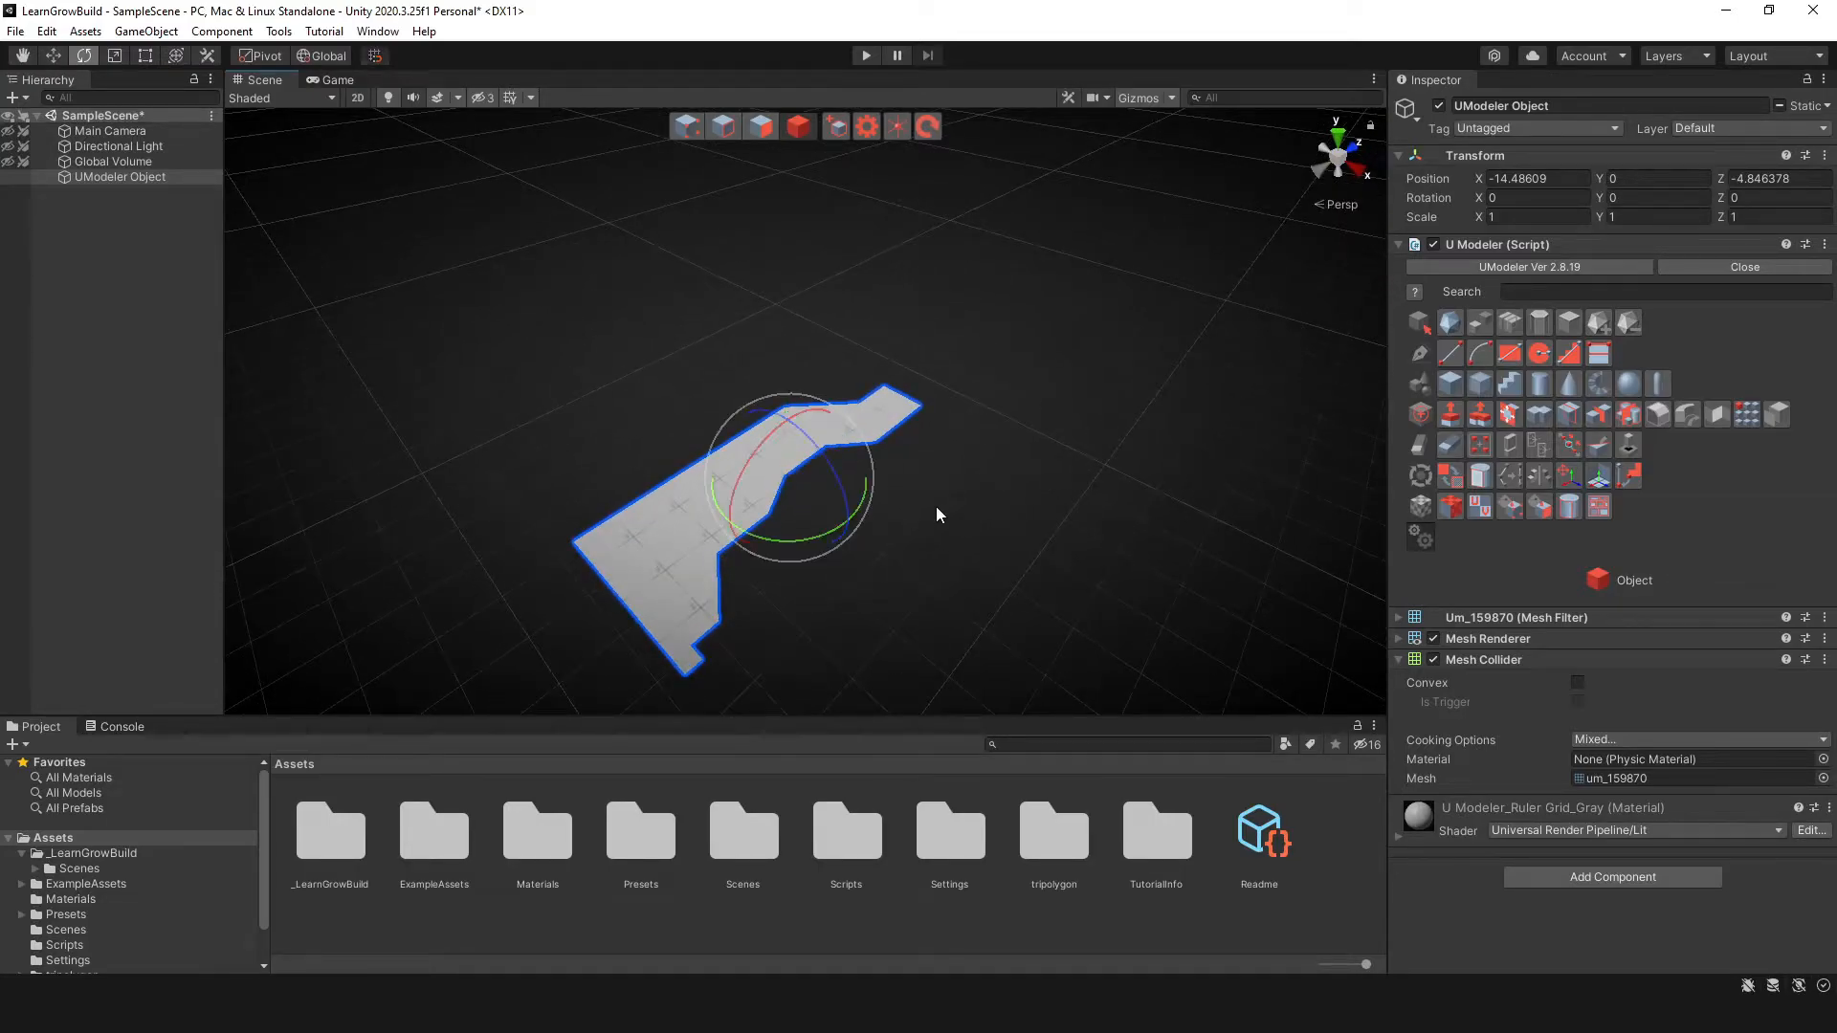
drag(773, 429, 623, 597)
alt+drag(730, 562, 822, 261)
- Raise the upright profile object above the ground to a Y position of 4.29
key(w)
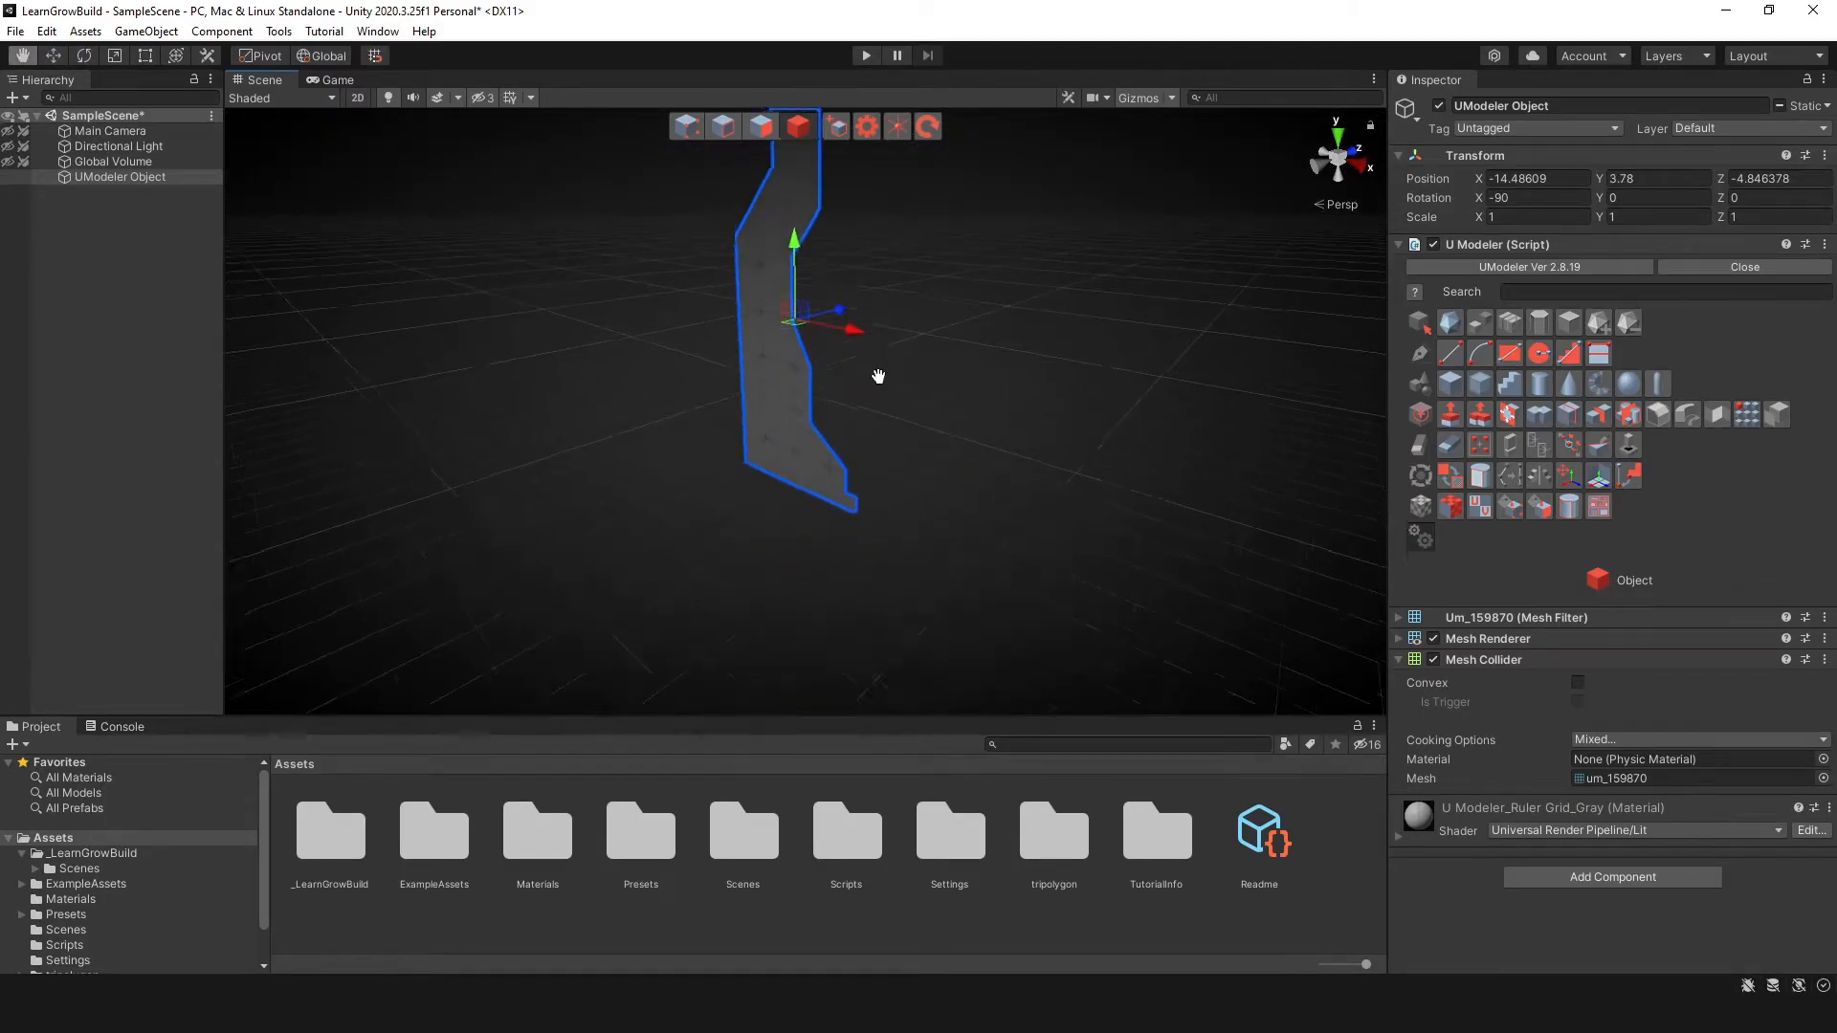
alt+drag(873, 369, 918, 459)
drag(796, 345, 790, 281)
alt+drag(717, 439, 927, 512)
mouse_move(729, 509)
alt+mouse_down()
mouse_move(842, 459)
mouse_move(910, 496)
mouse_move(639, 468)
mouse_move(951, 459)
mouse_move(996, 427)
mouse_move(804, 459)
mouse_move(1022, 461)
alt+mouse_up()
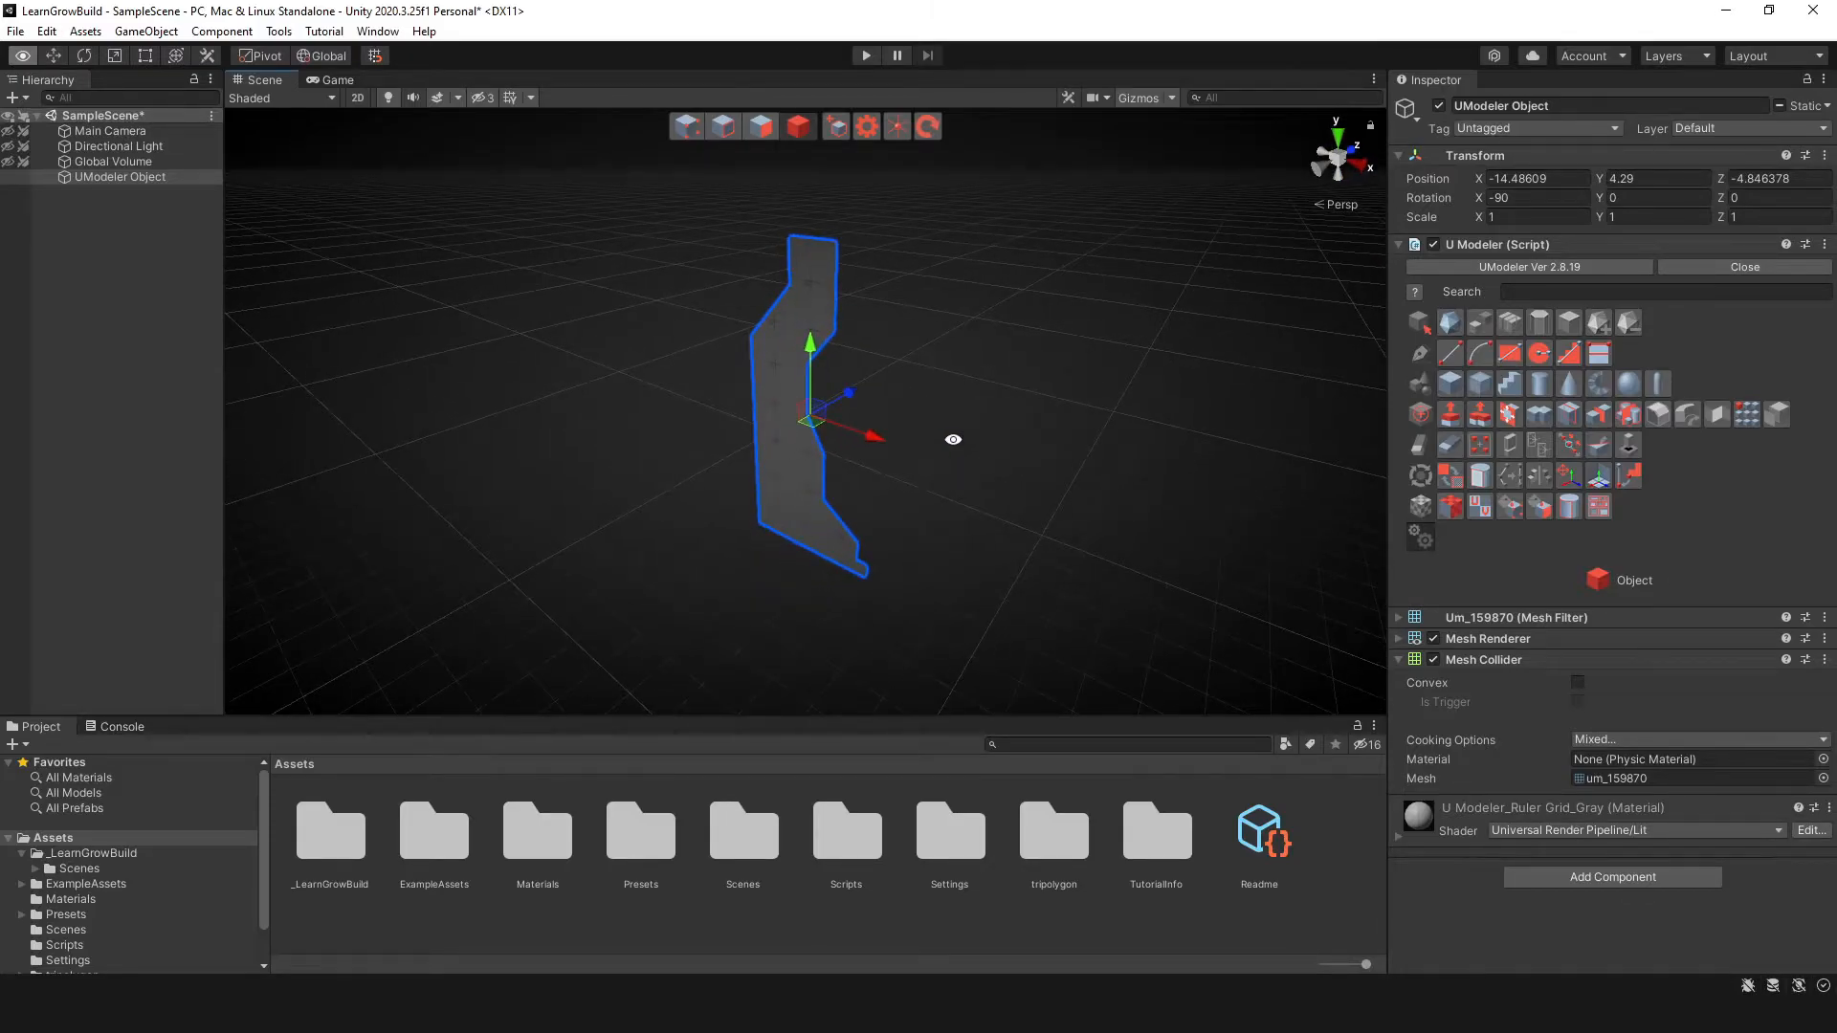
click(762, 126)
alt+drag(797, 428, 960, 398)
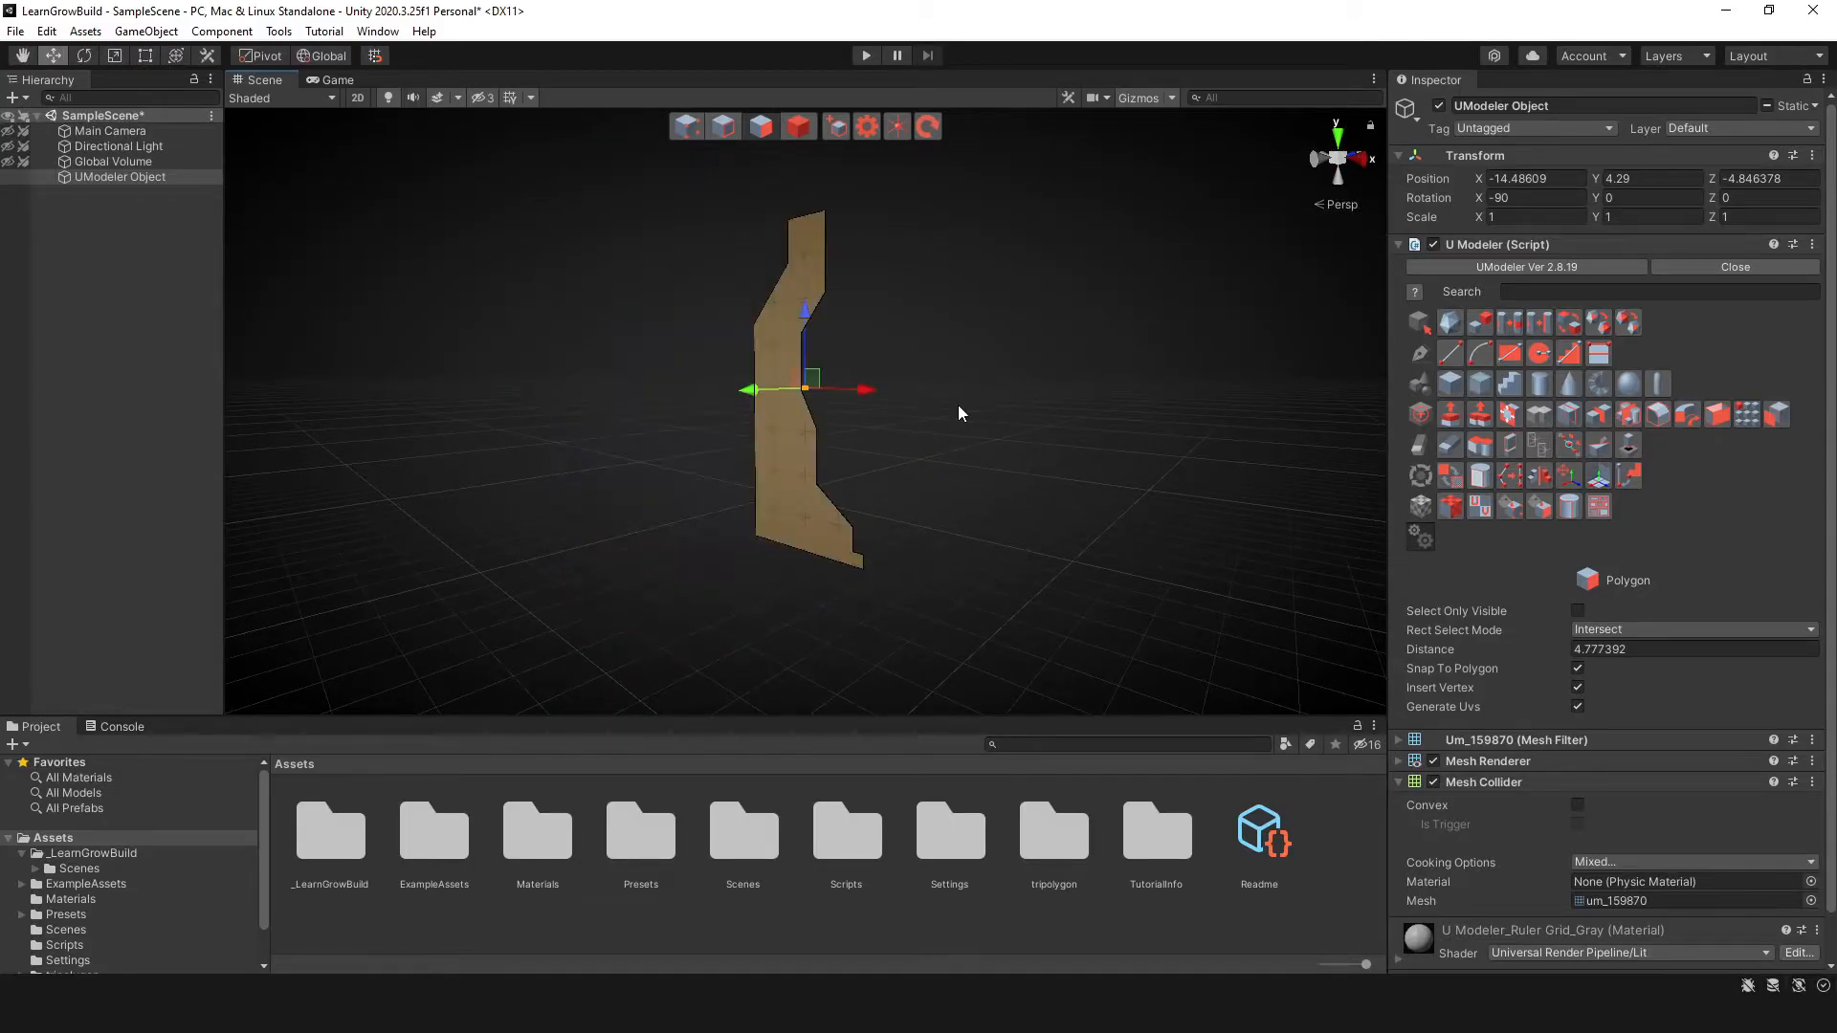
alt+drag(959, 407, 922, 481)
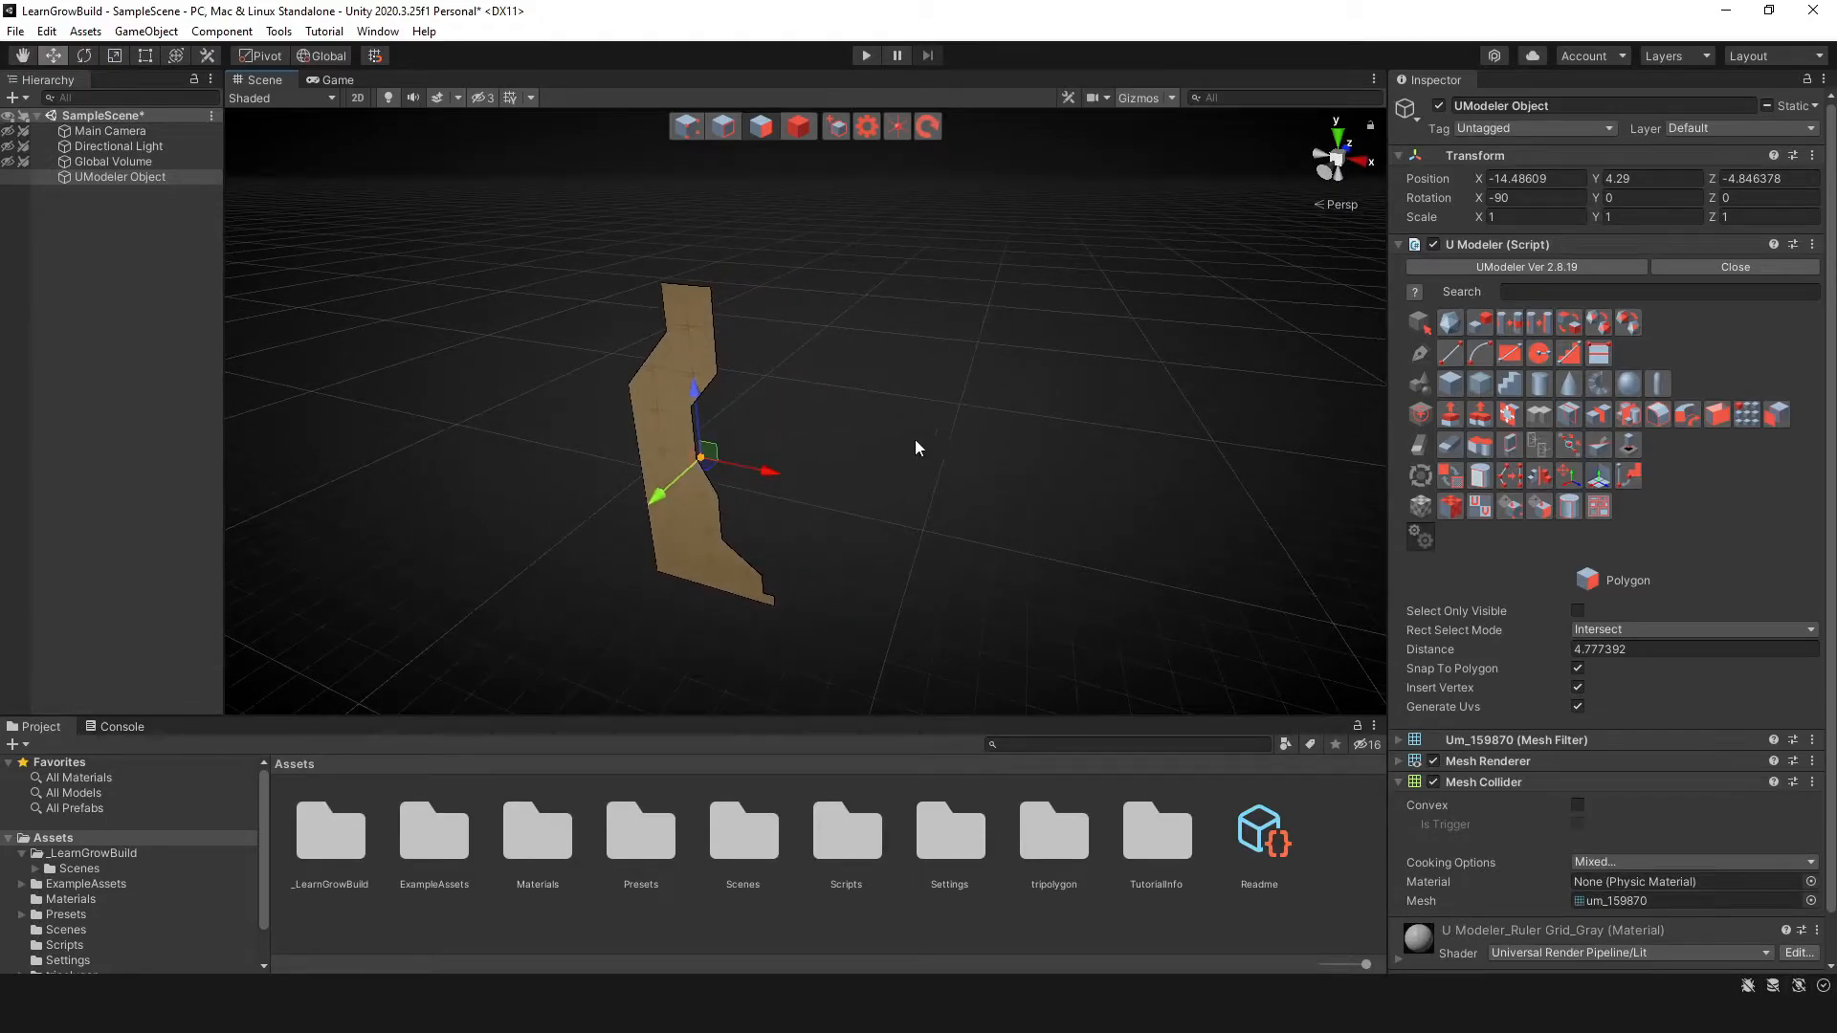
click(799, 128)
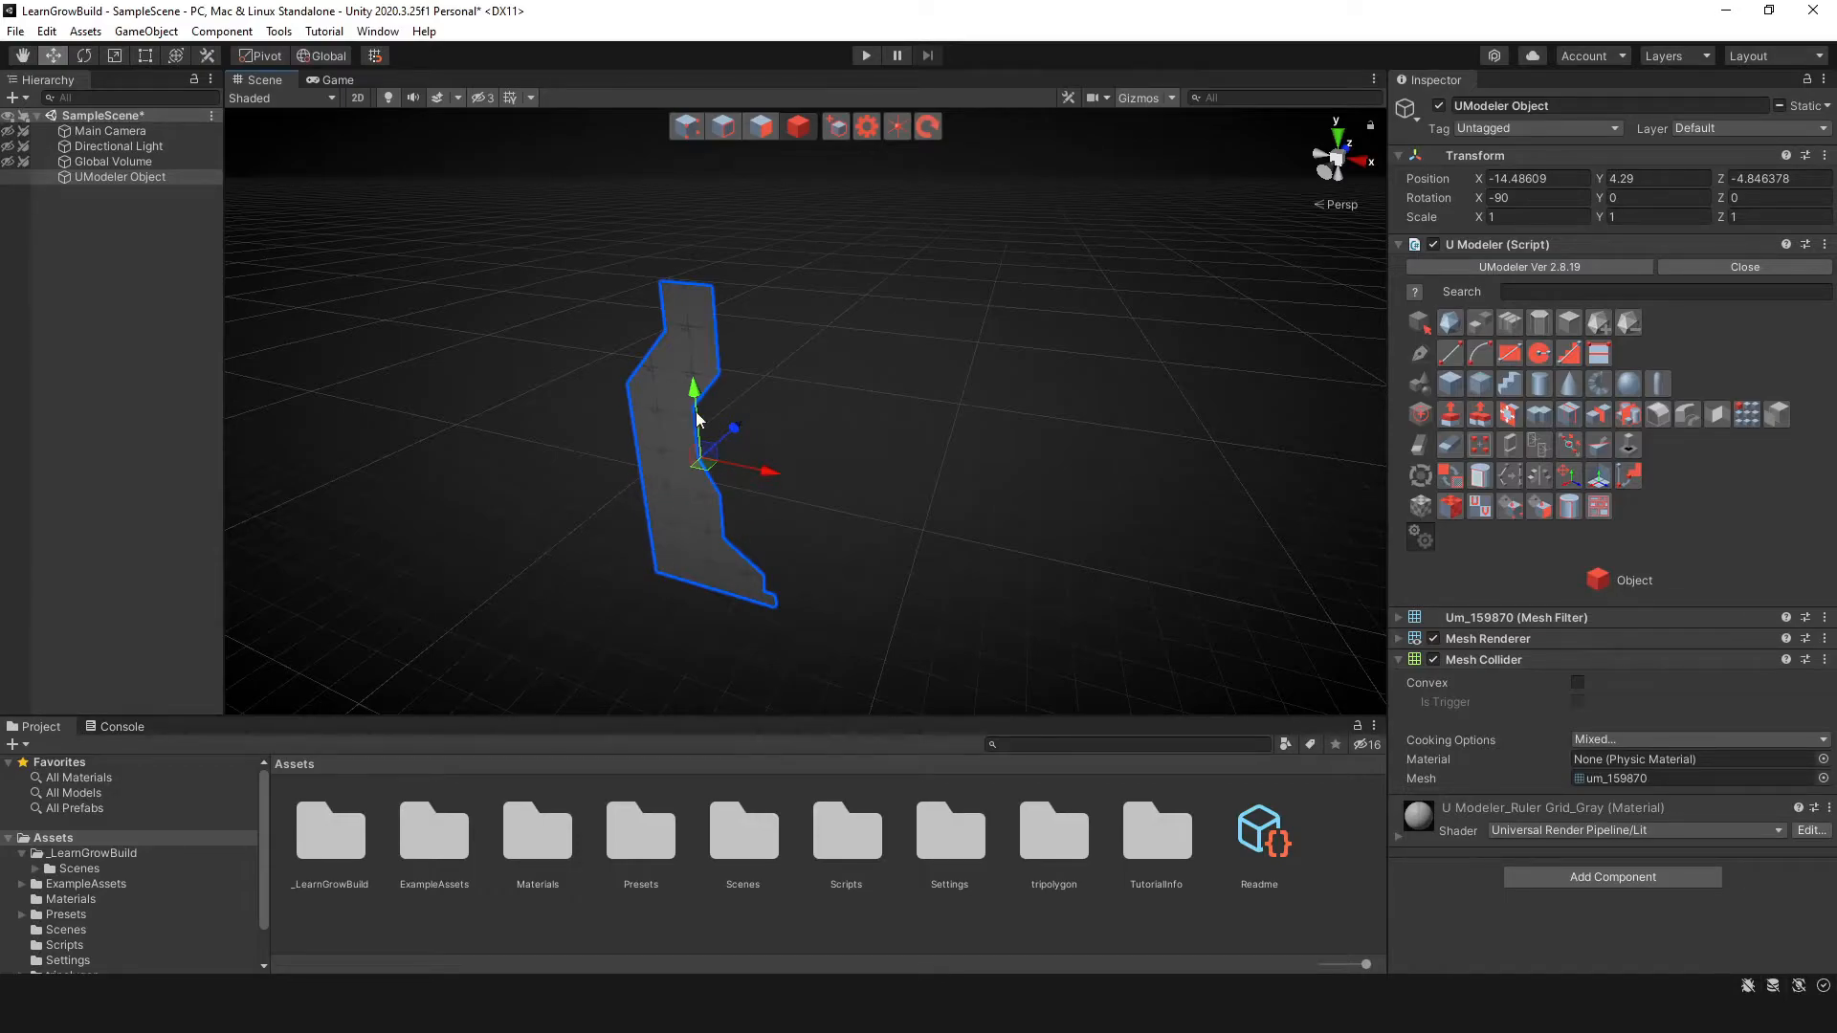
- Begin a Line path in top view at the profile, running it upward and diagonally into a flat horizontal stretch
click(1449, 351)
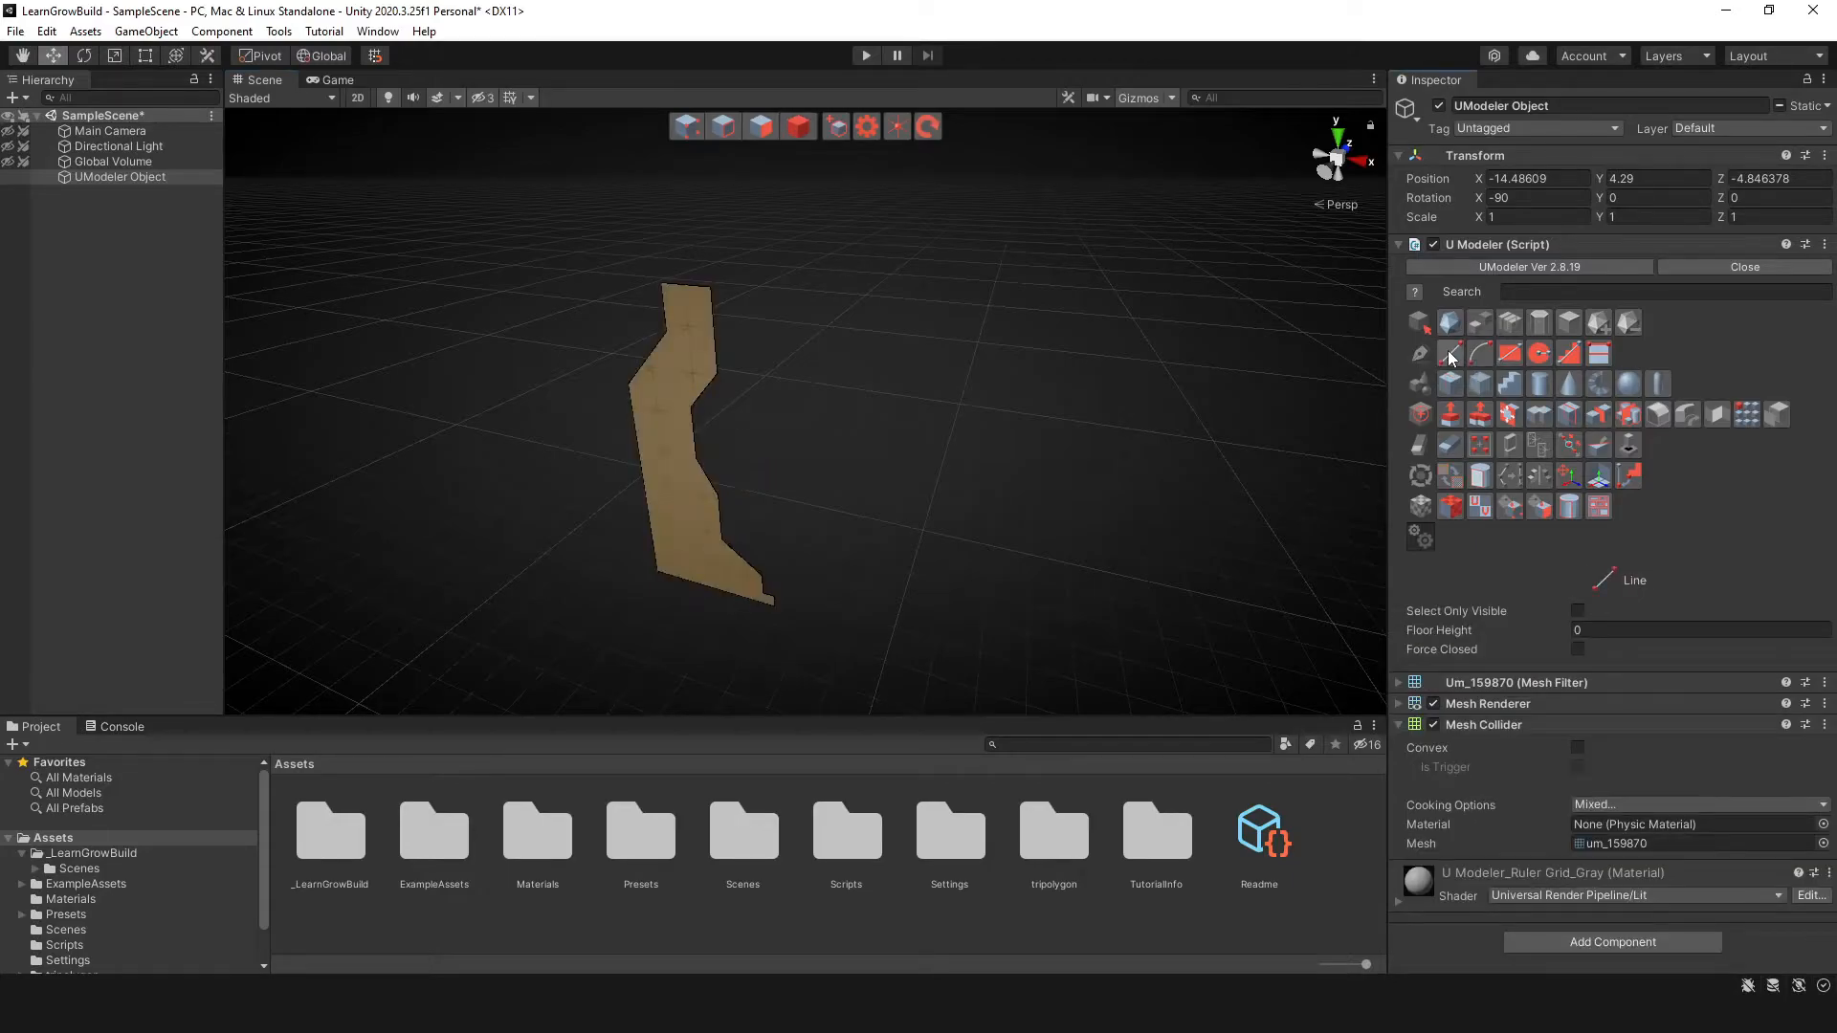
click(1340, 143)
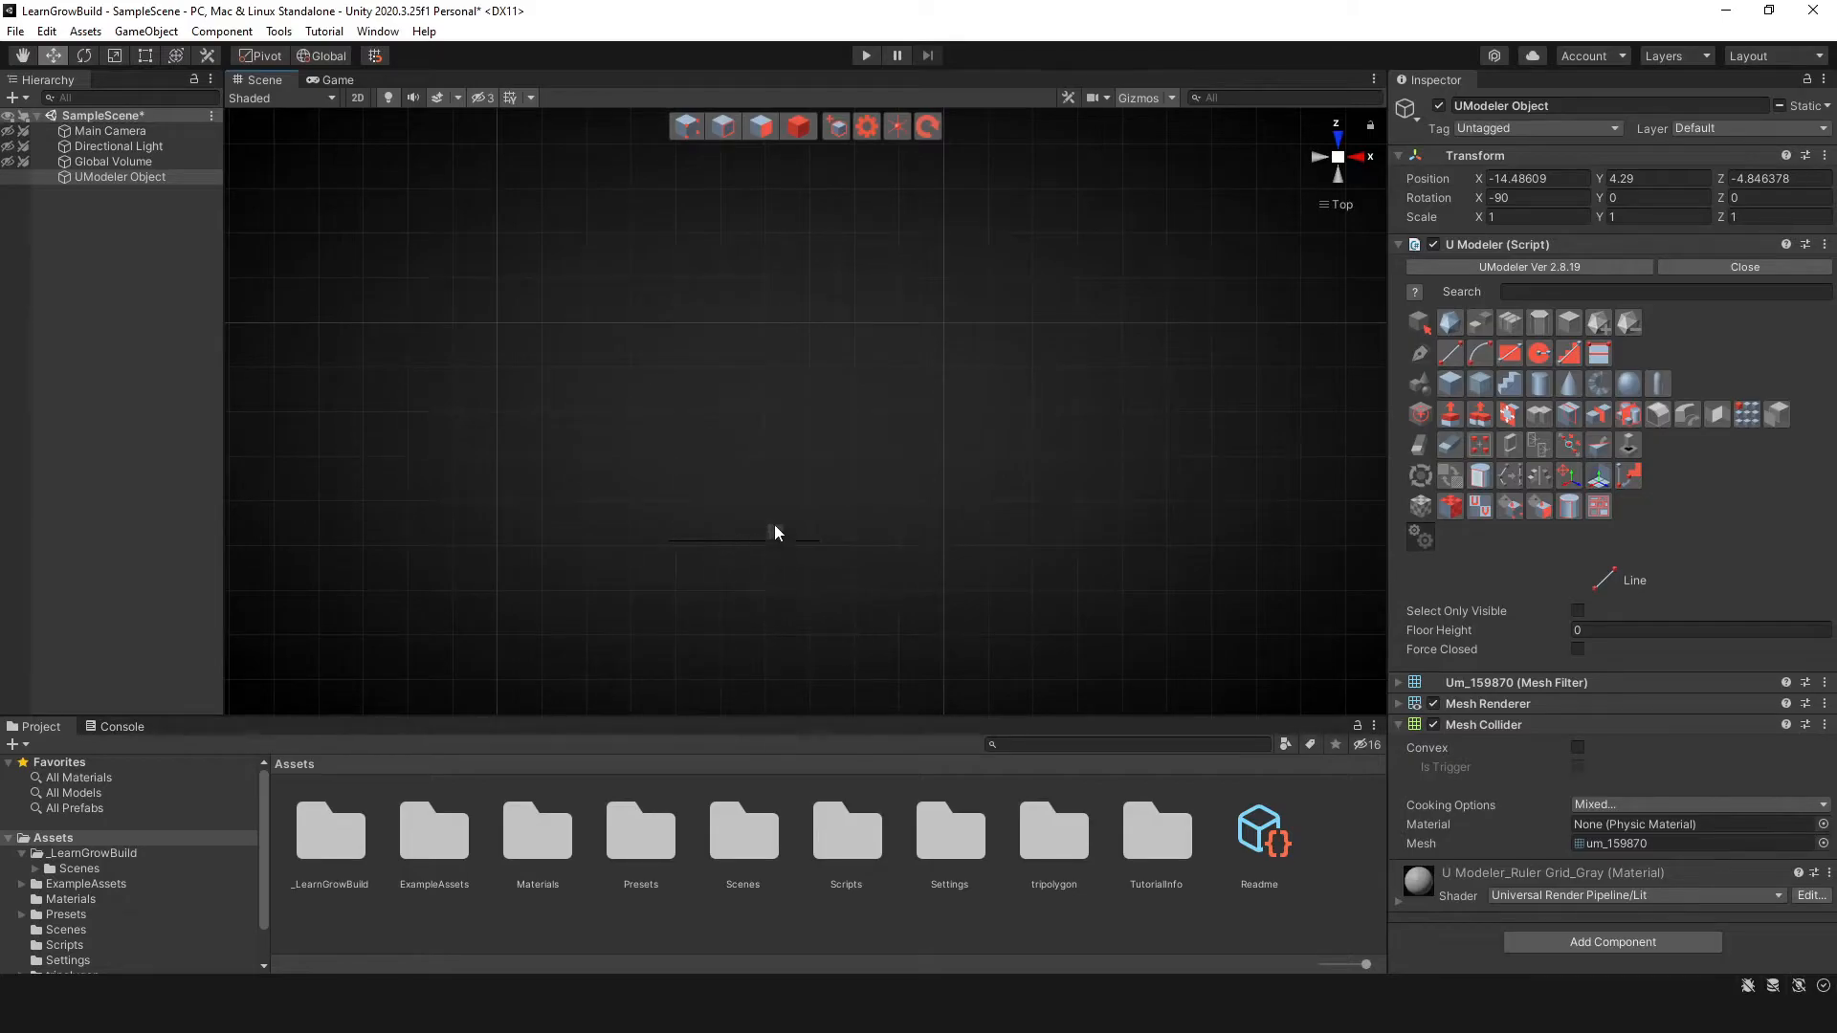
middle_drag(761, 483, 727, 651)
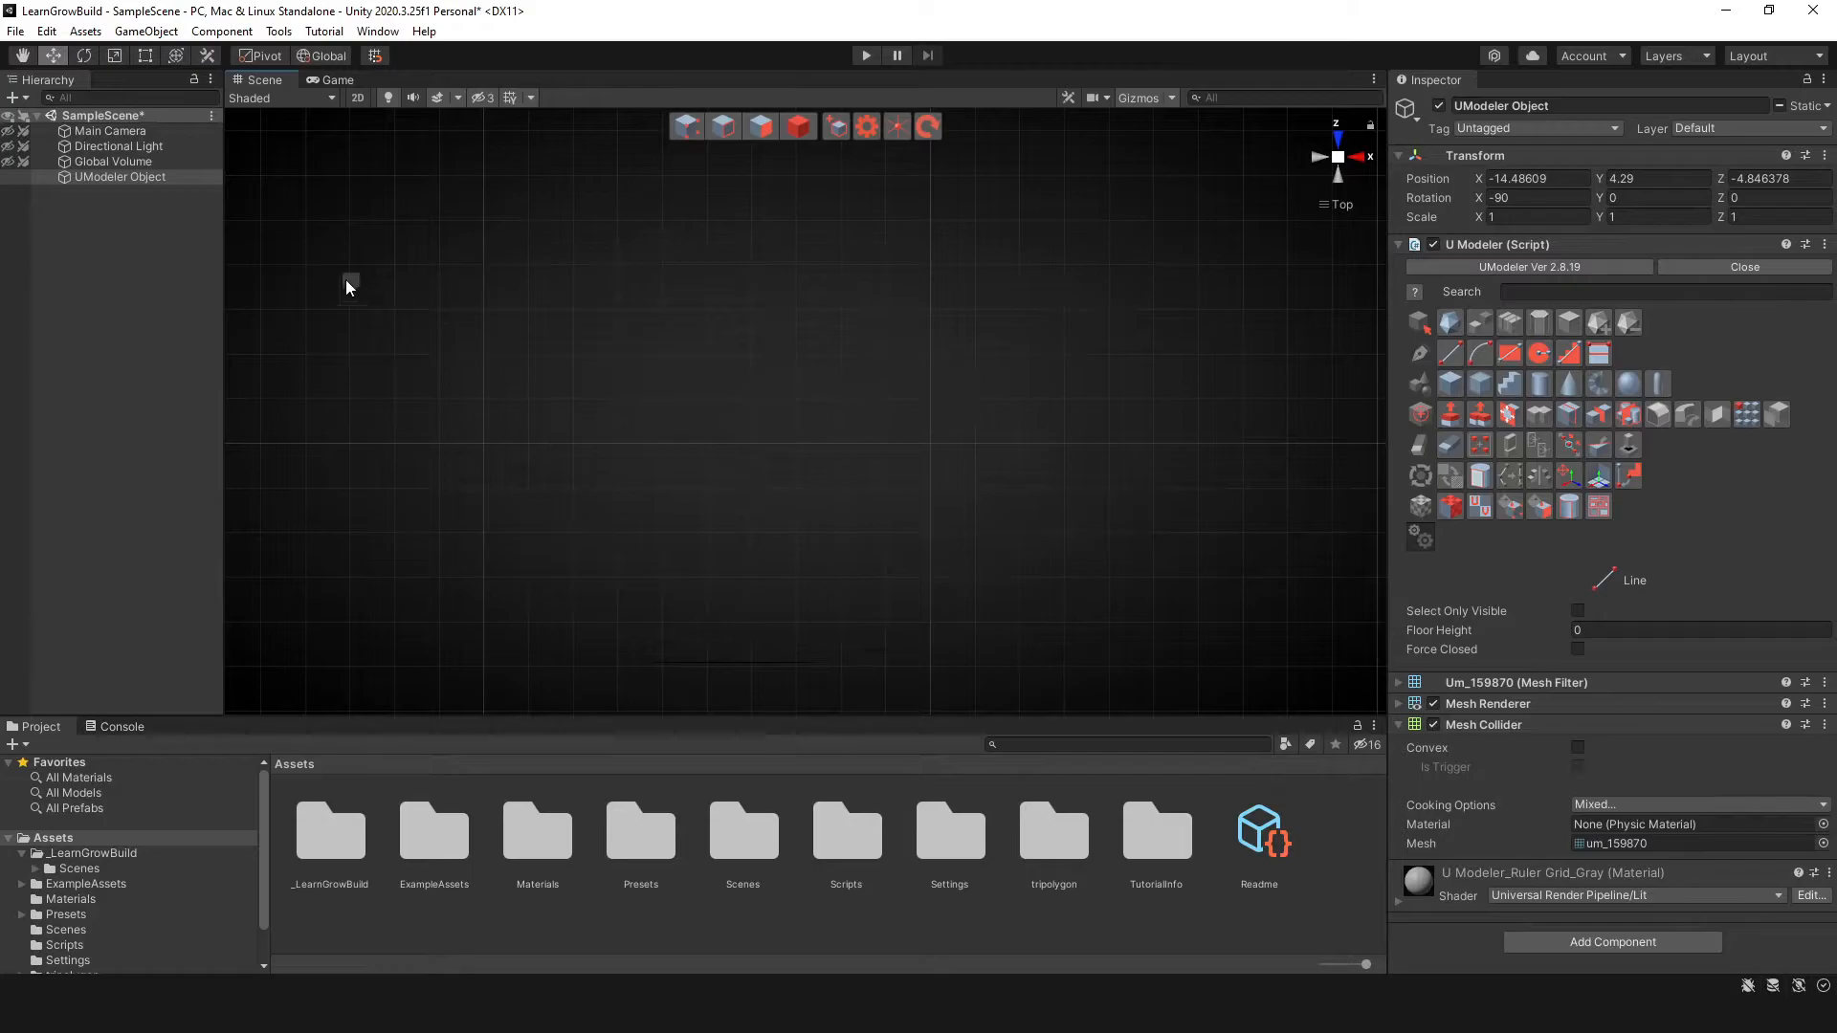
click(730, 638)
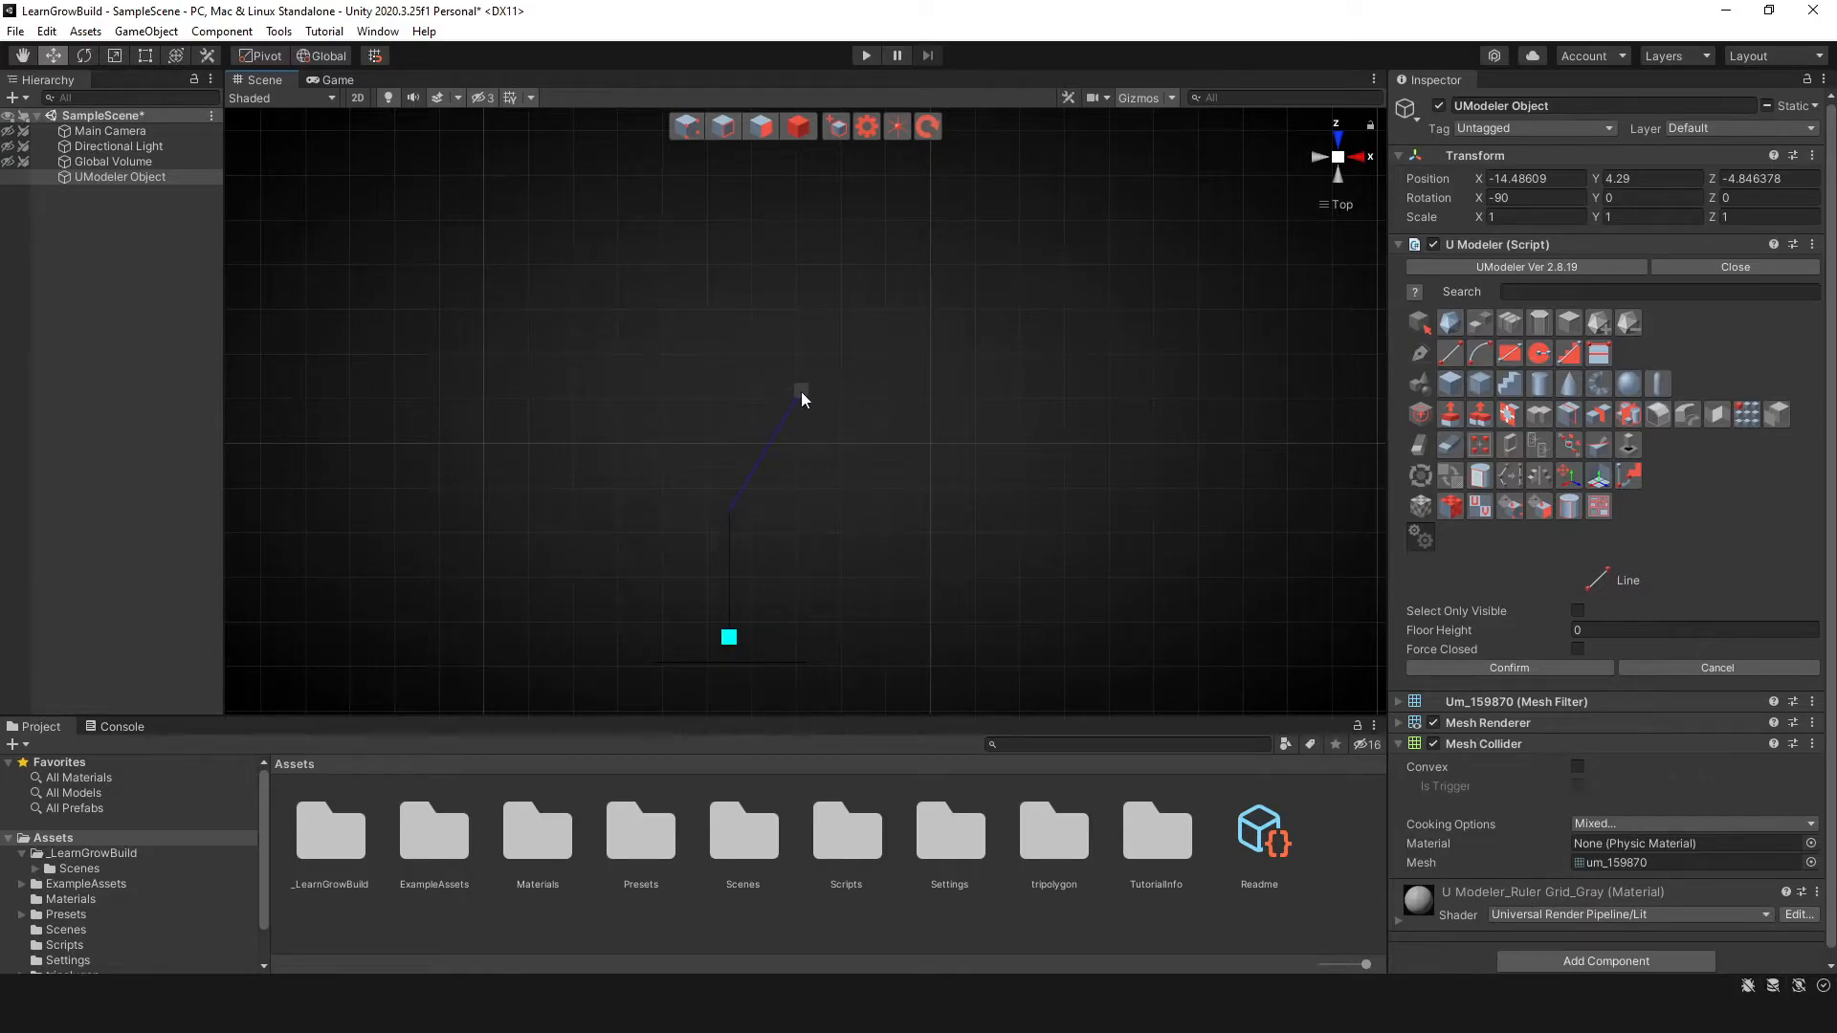
middle_drag(786, 398, 791, 510)
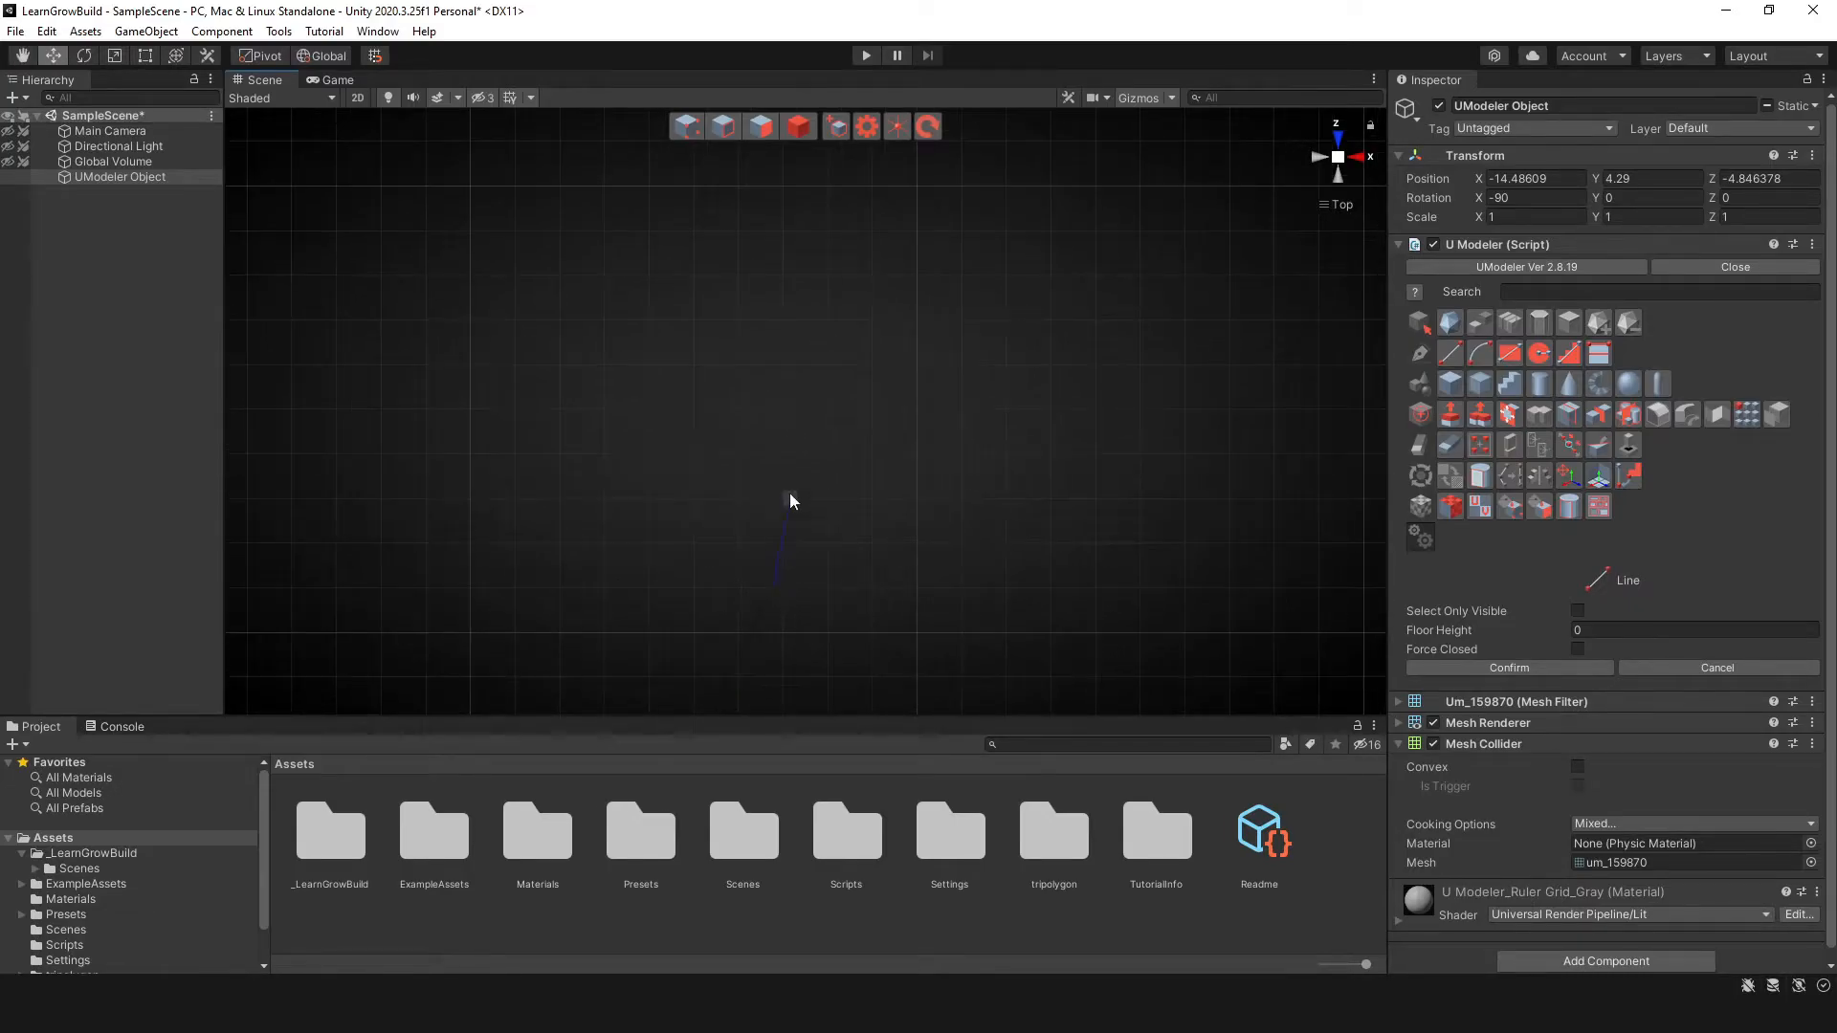
click(773, 445)
click(974, 357)
middle_drag(976, 360, 892, 444)
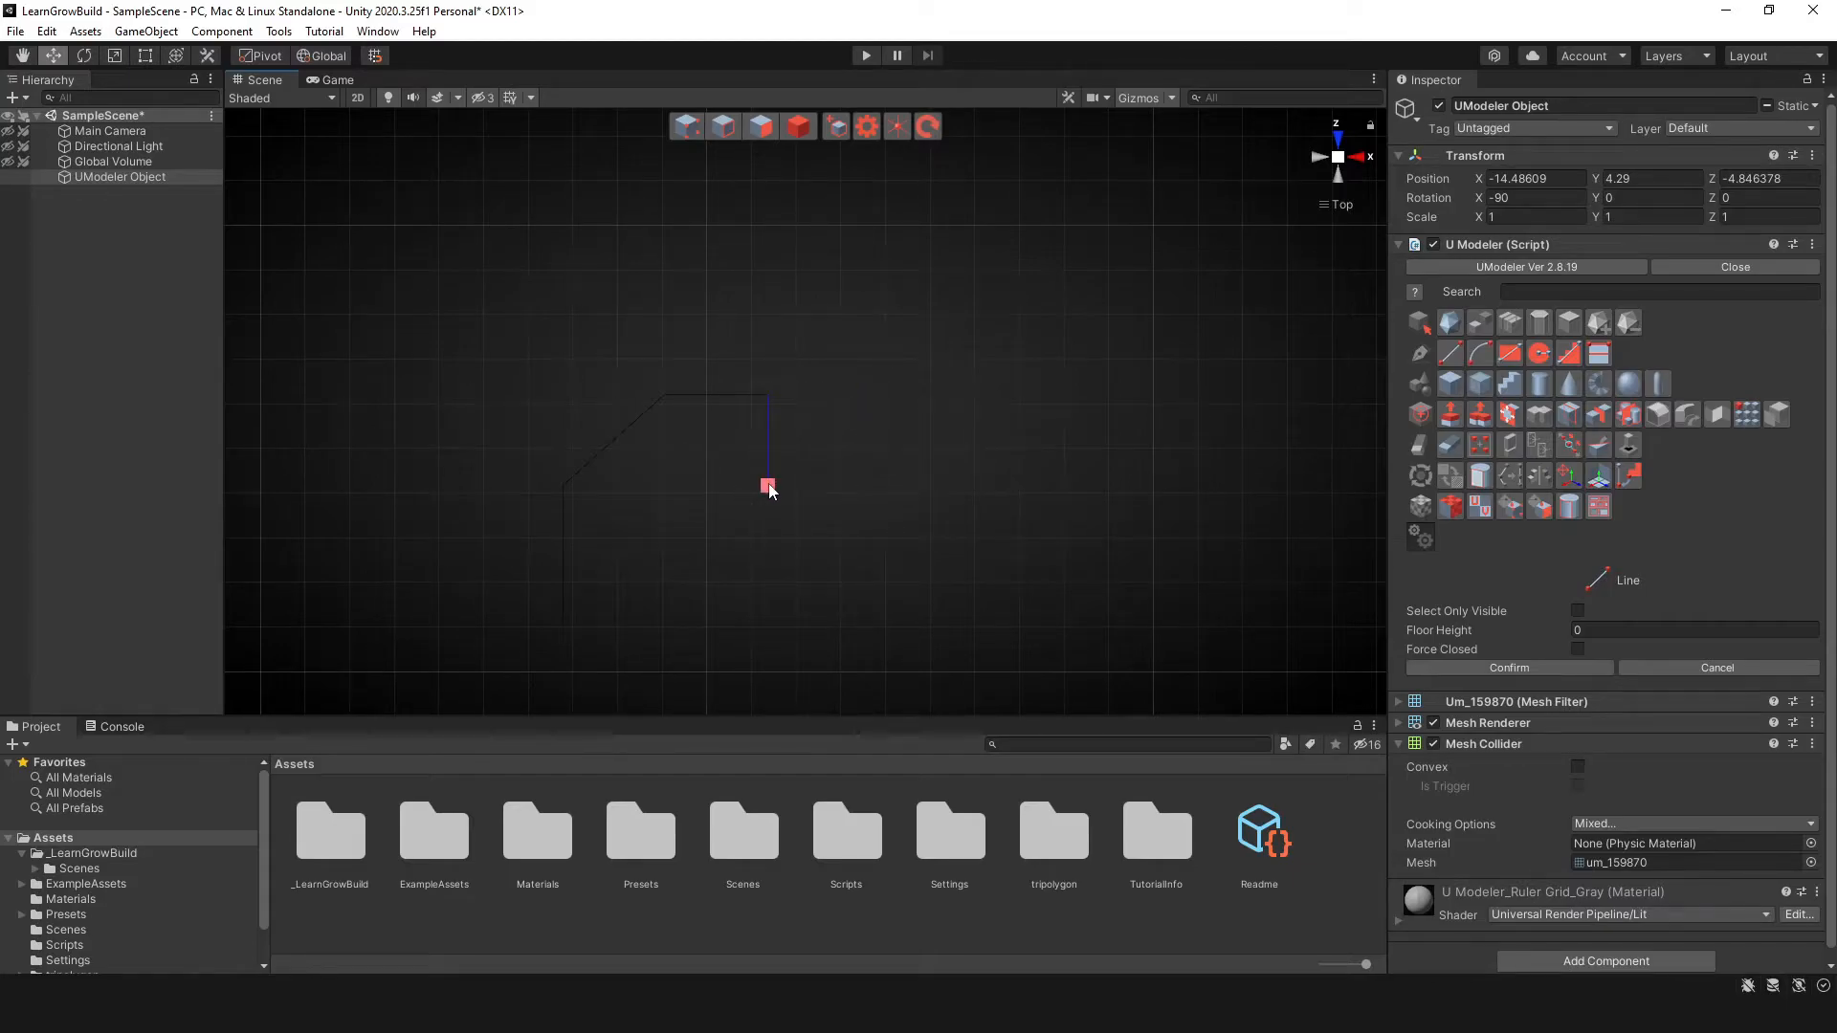
- Continue the path with a rectangular recess, a raised angled arch and a stepped descent on the far side, and confirm the open line
click(944, 485)
click(946, 396)
middle_drag(1081, 380, 884, 460)
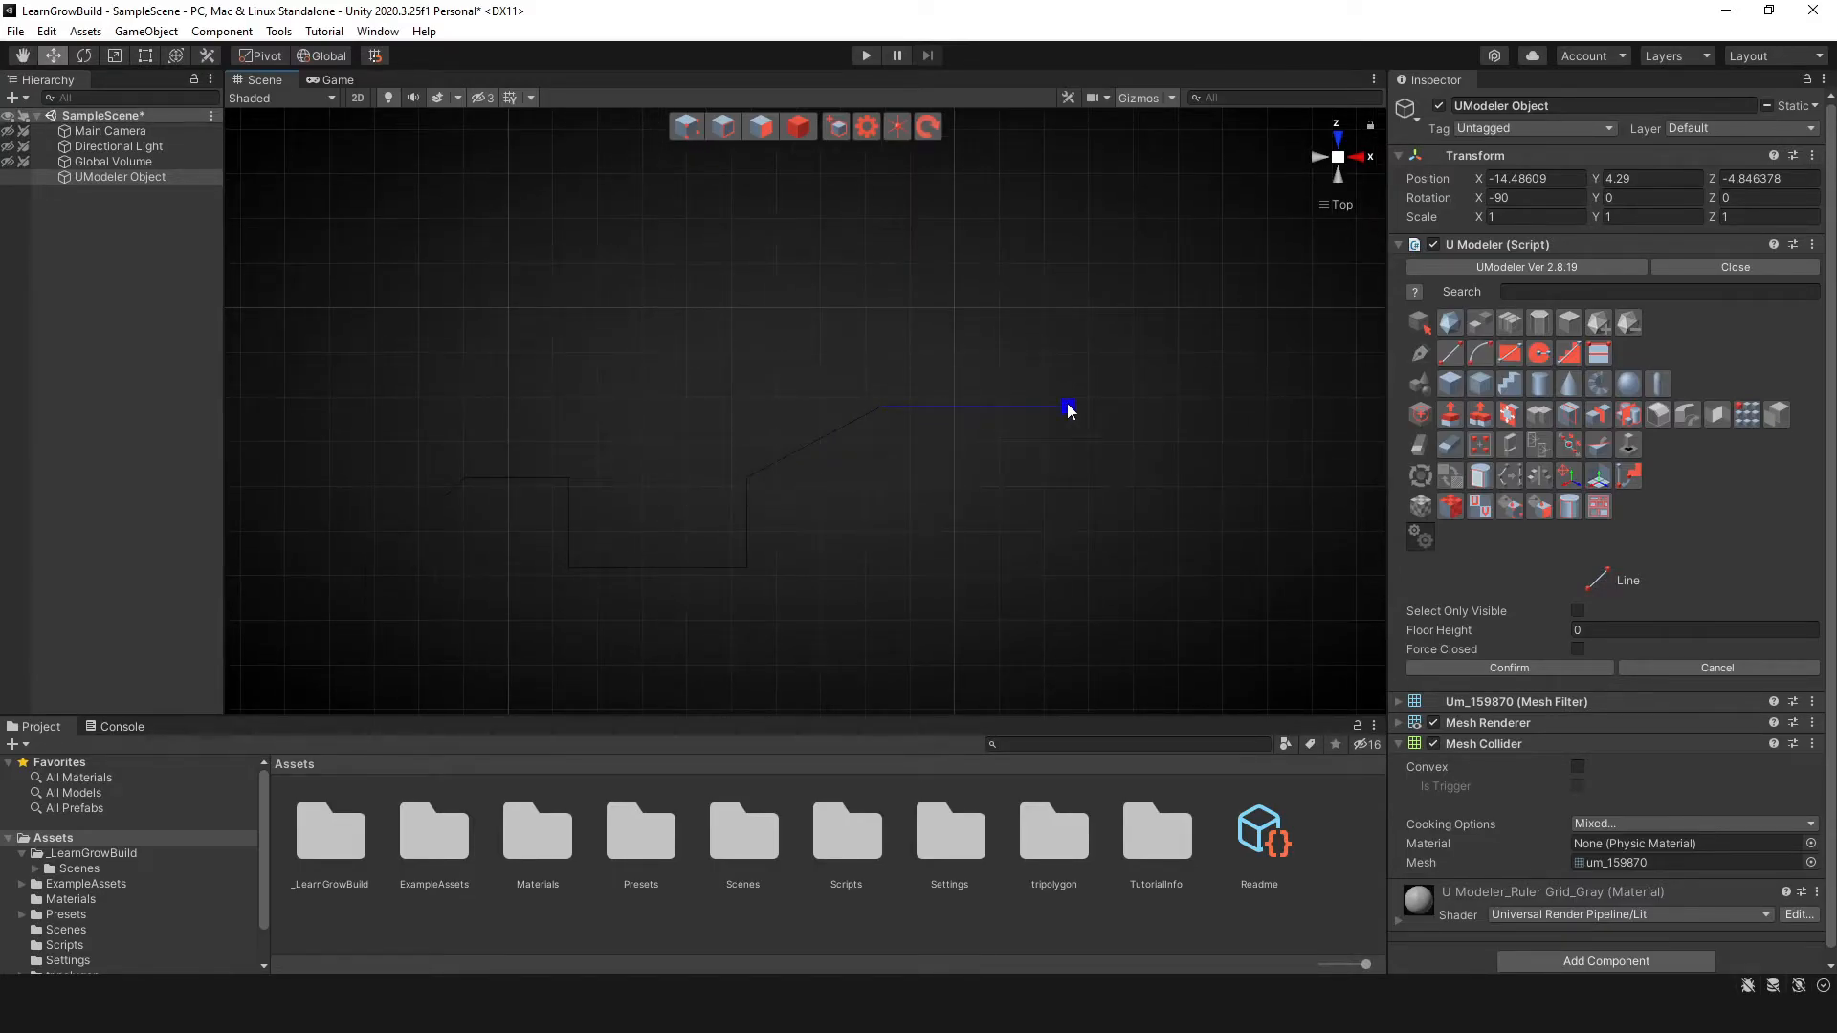
click(1183, 470)
middle_drag(1183, 469, 1159, 329)
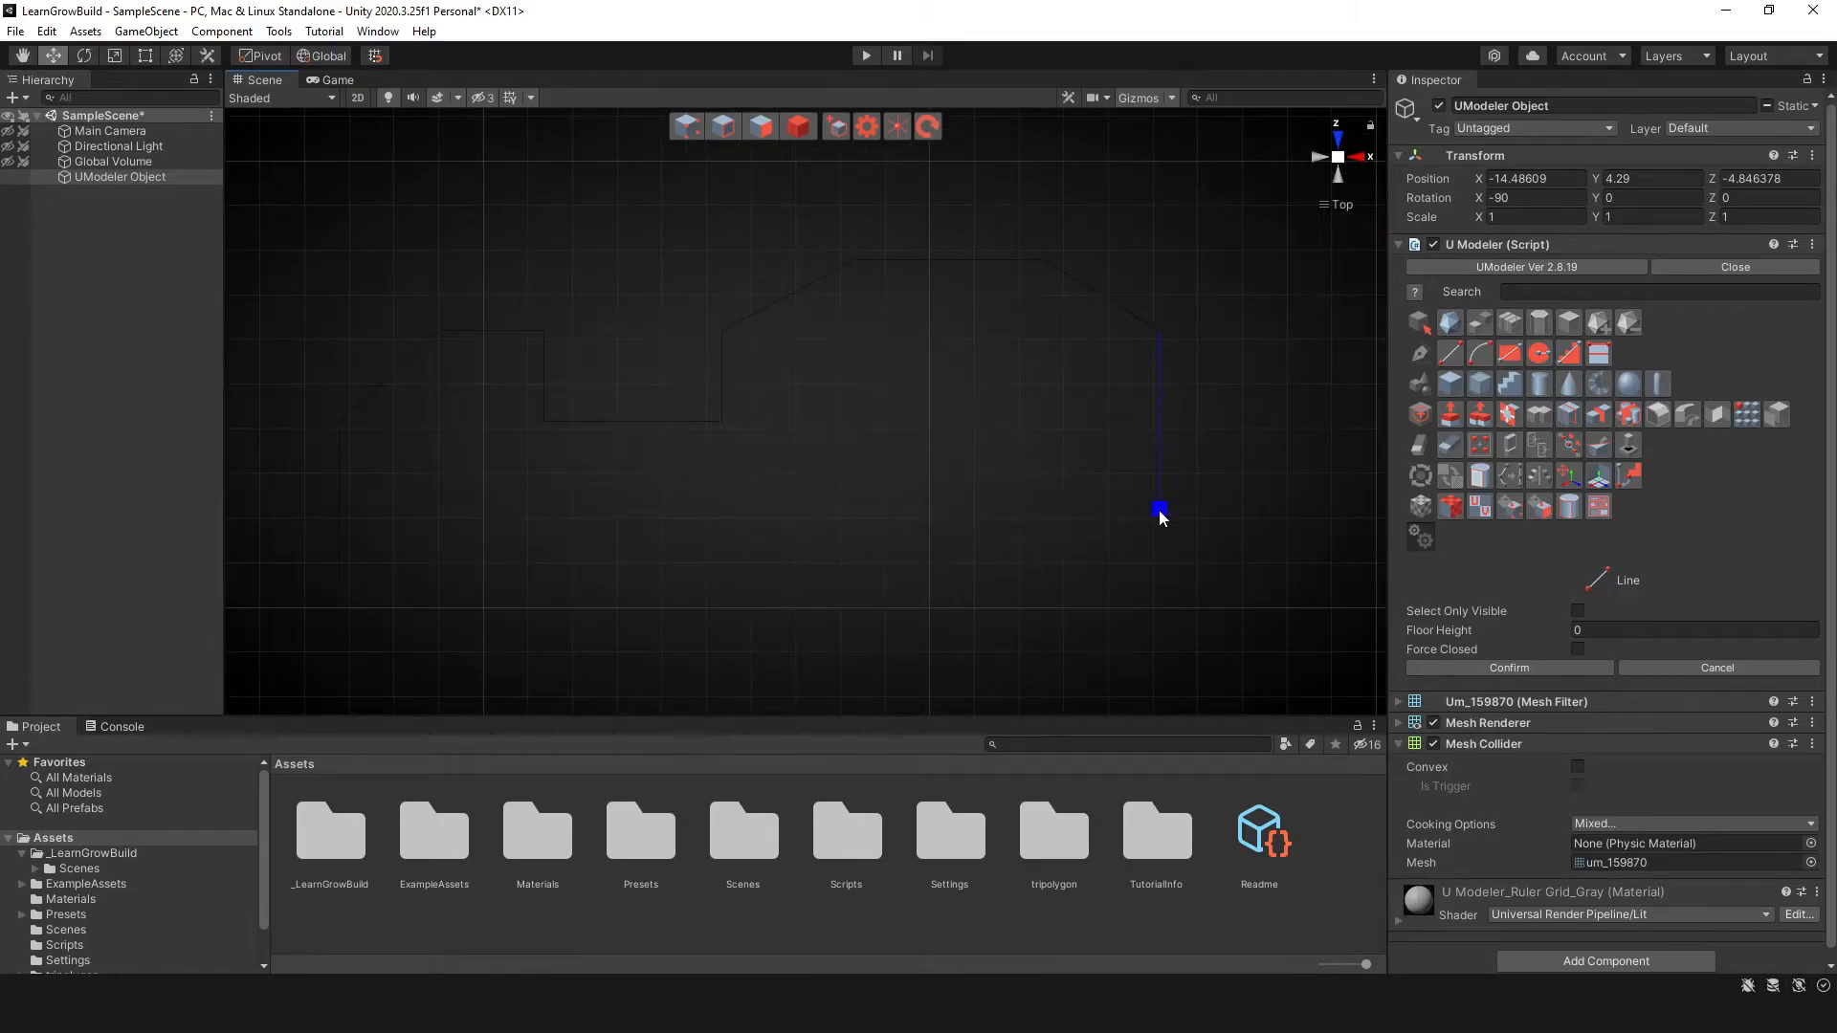
mouse_move(1160, 517)
alt+middle_down()
mouse_move(1226, 319)
mouse_move(1018, 303)
alt+middle_up()
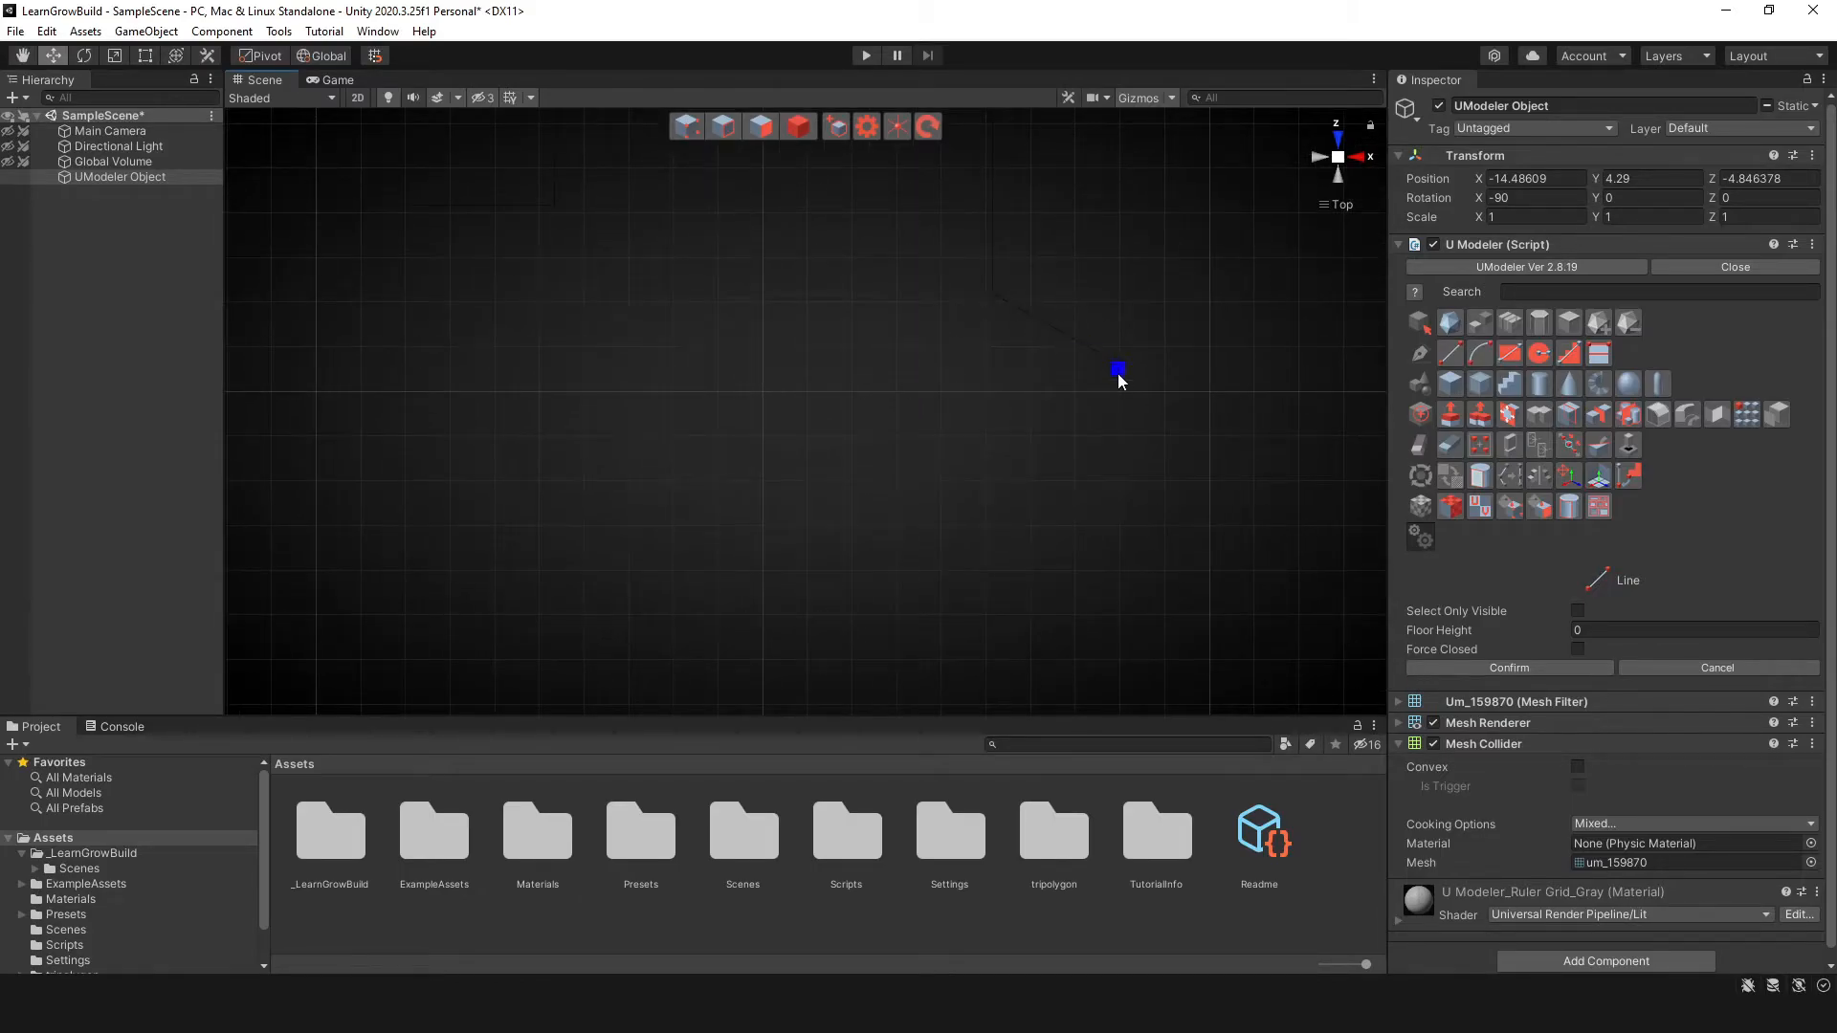
click(1121, 506)
click(1504, 670)
- Select the upright profile polygon together with the path line and sweep the profile along the path into a continuous wall
middle_drag(888, 510, 1149, 579)
scroll(920, 516, down, 4)
scroll(920, 516, down, 2)
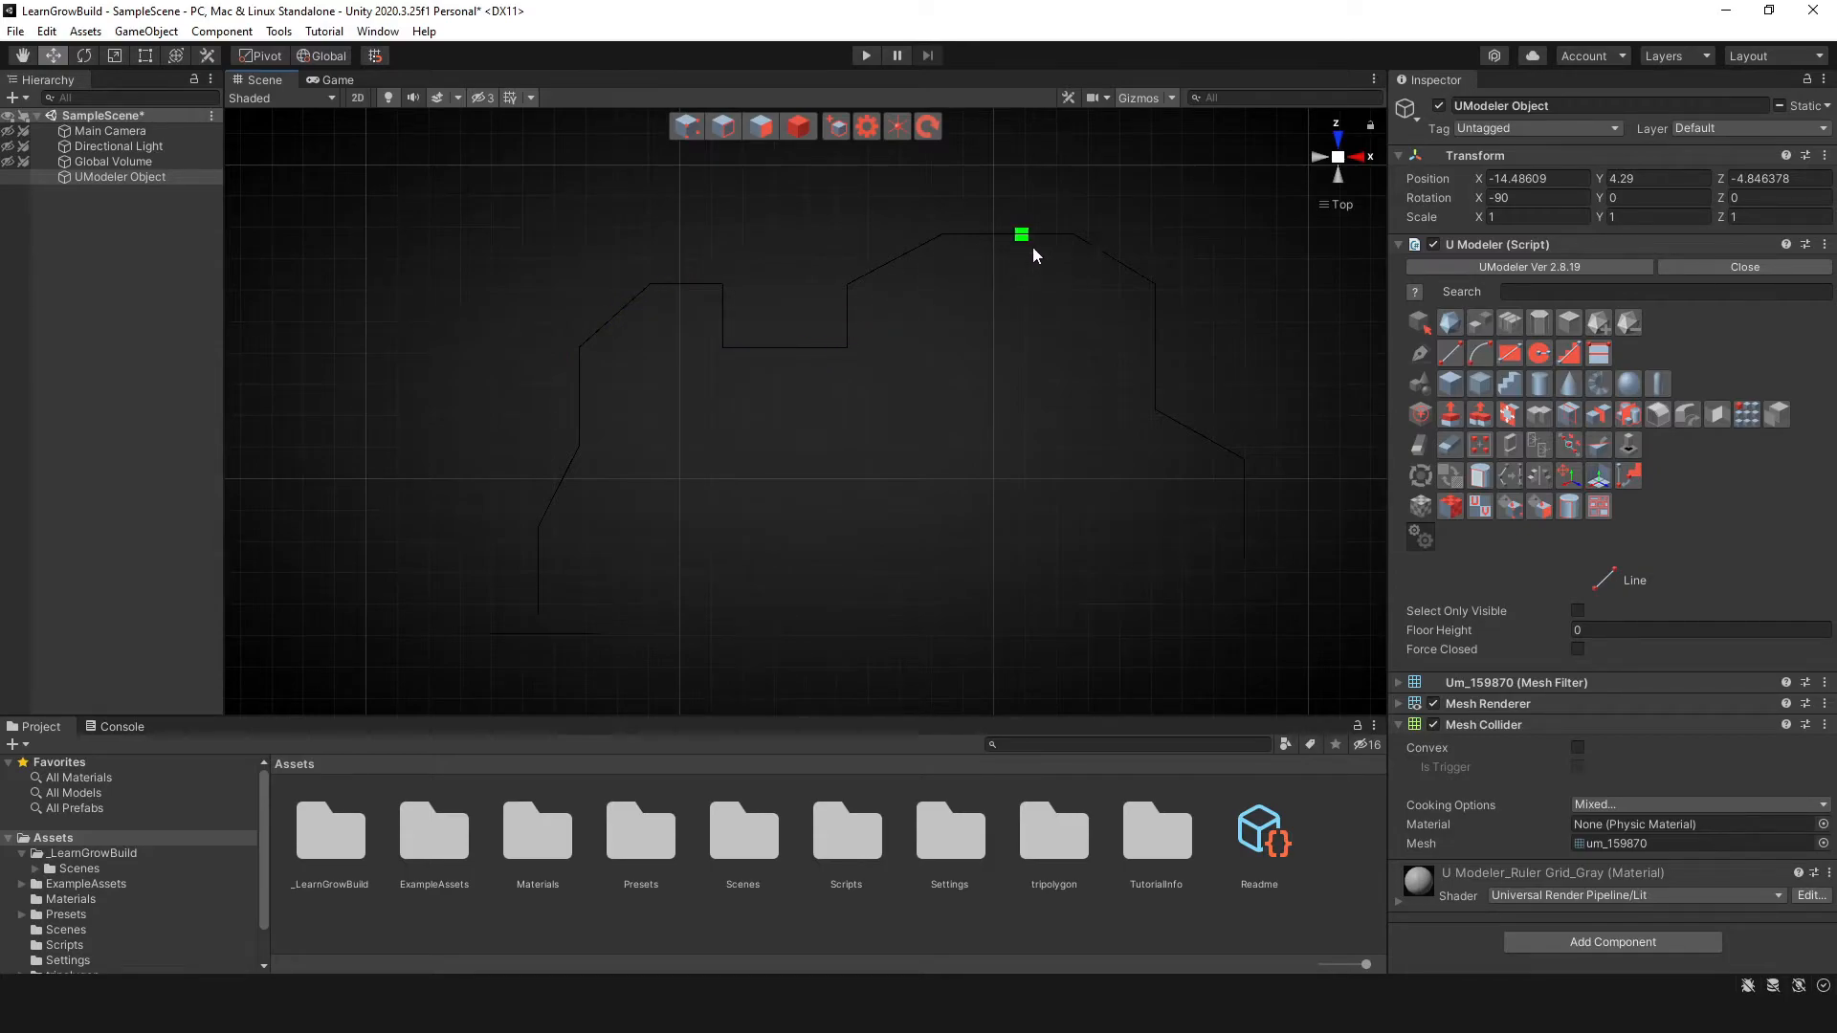
alt+drag(1176, 459, 836, 468)
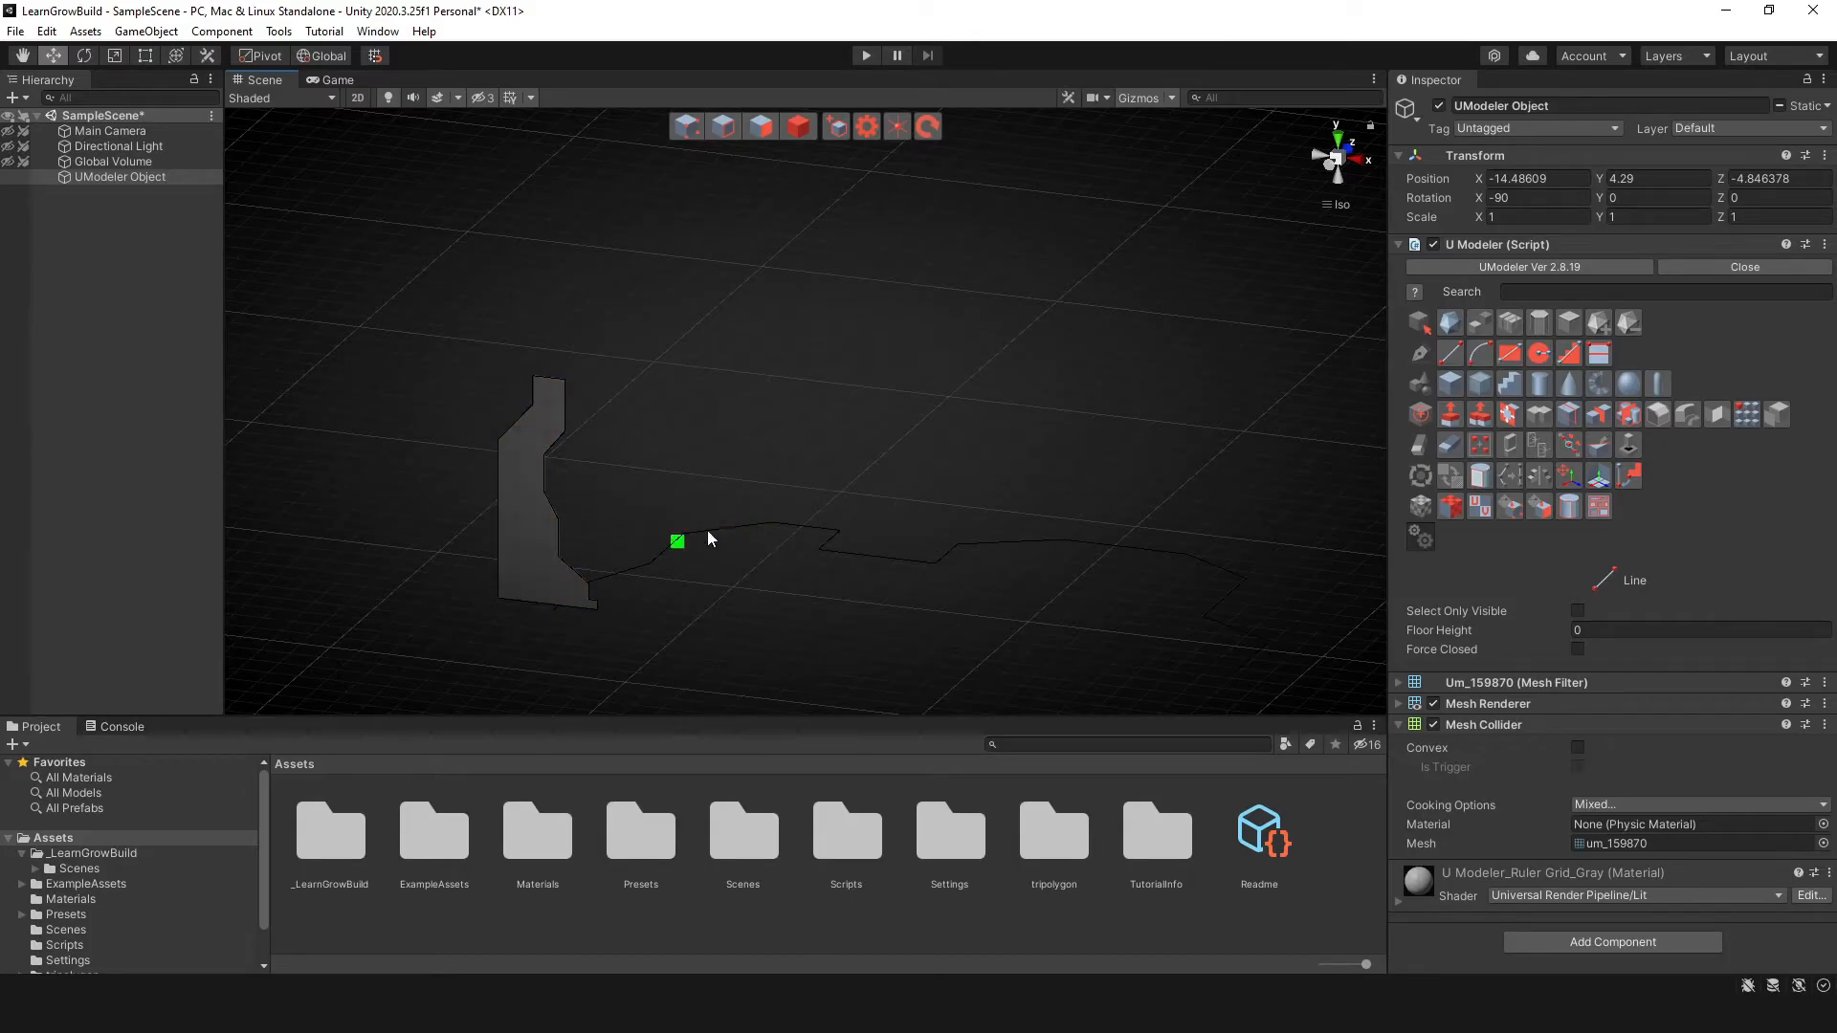
click(798, 132)
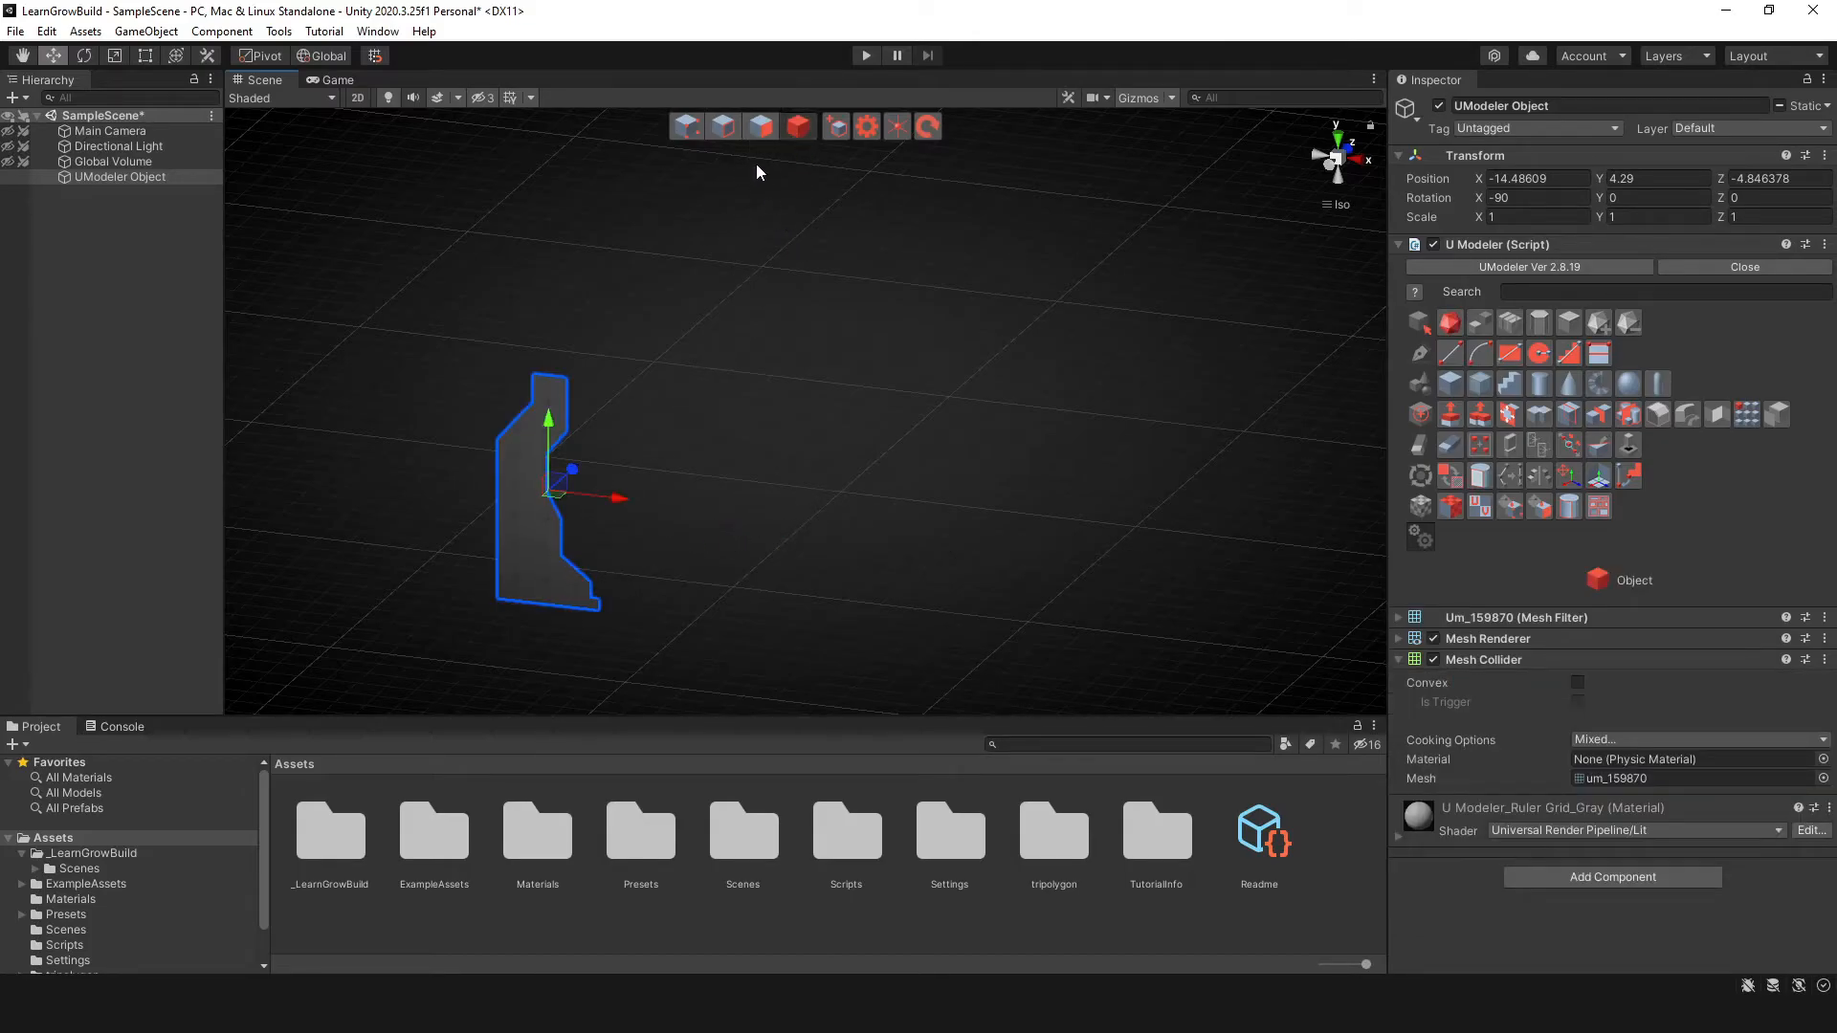
click(761, 127)
middle_drag(814, 415, 757, 394)
click(1338, 161)
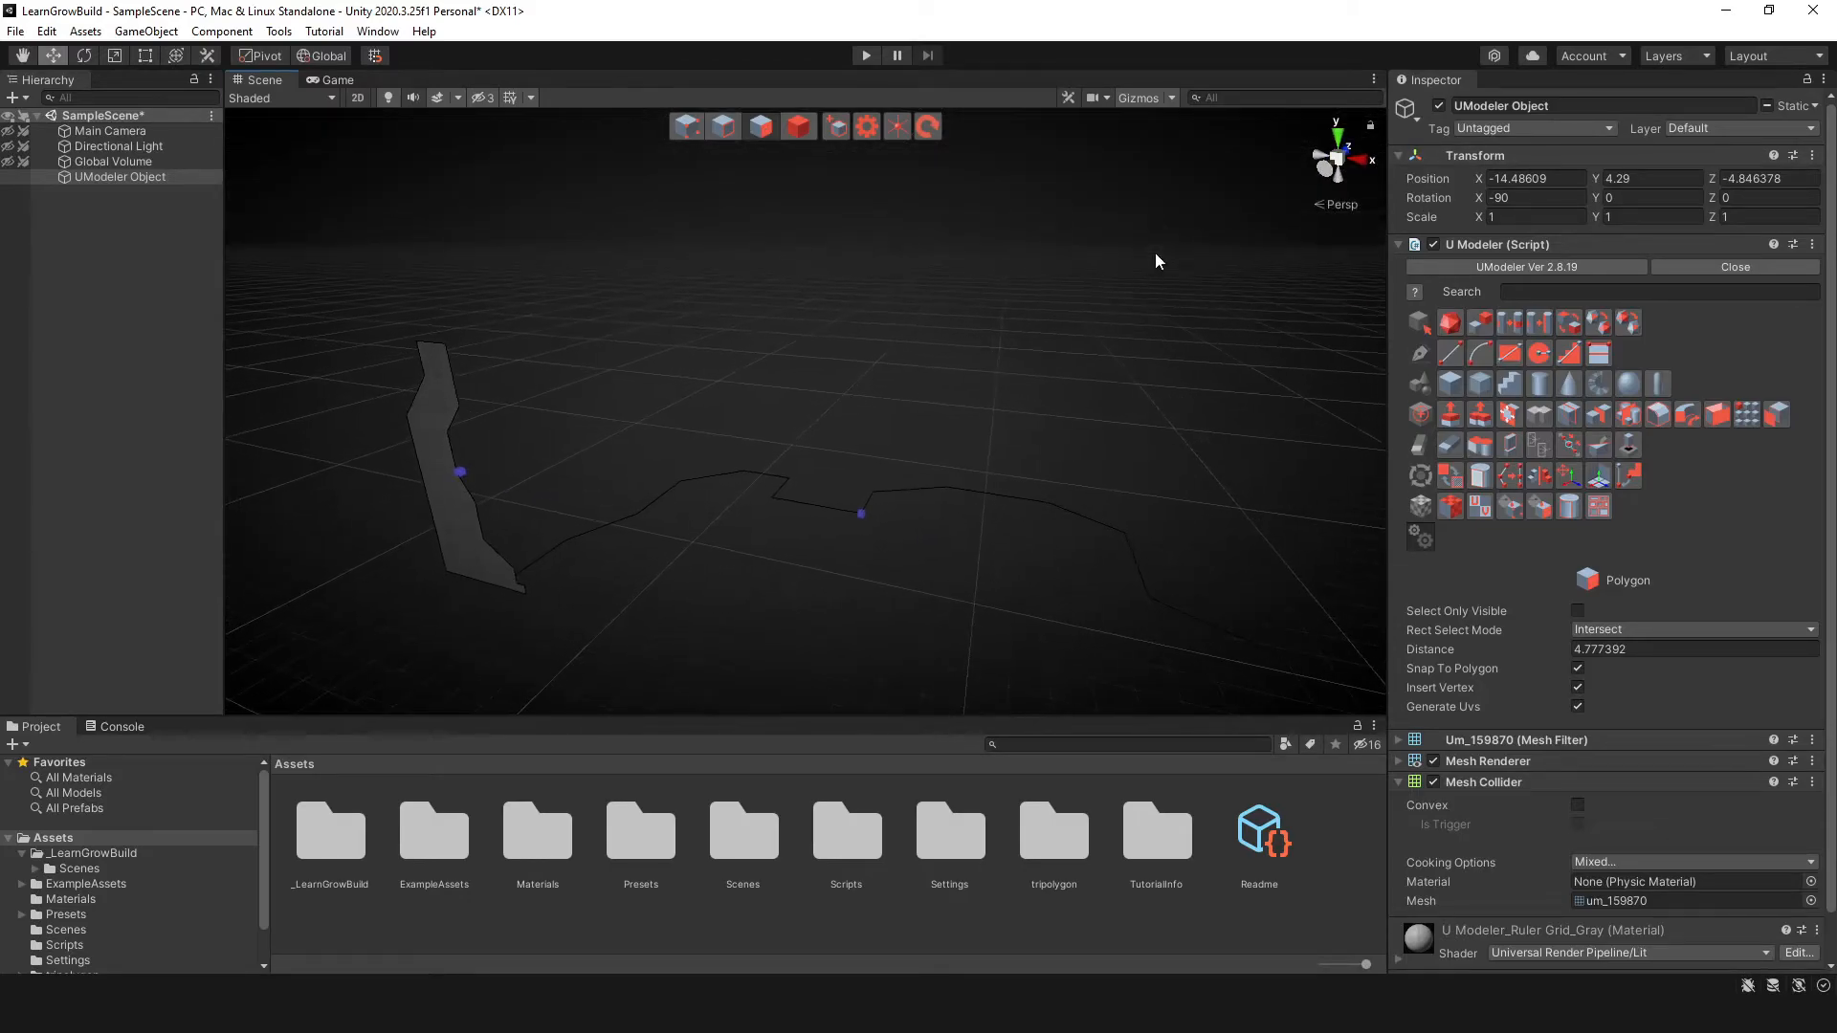
alt+drag(517, 480, 531, 454)
click(439, 505)
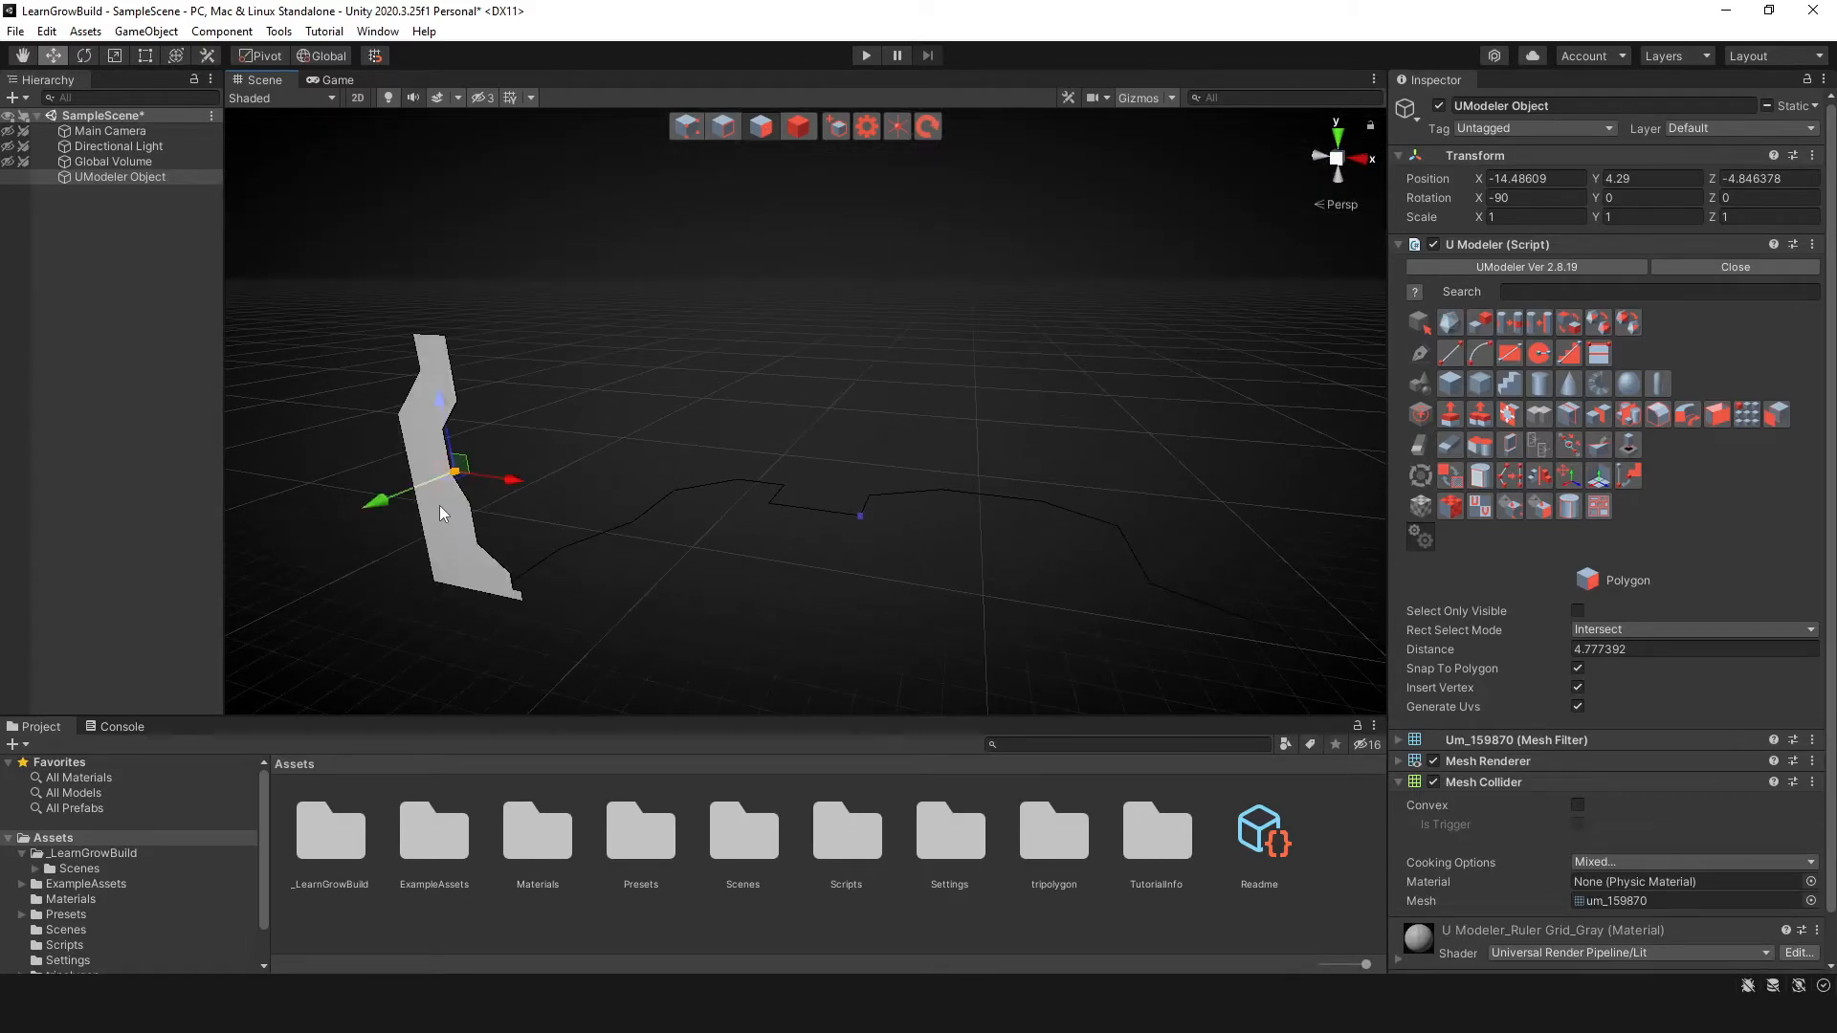
middle_drag(452, 513, 547, 543)
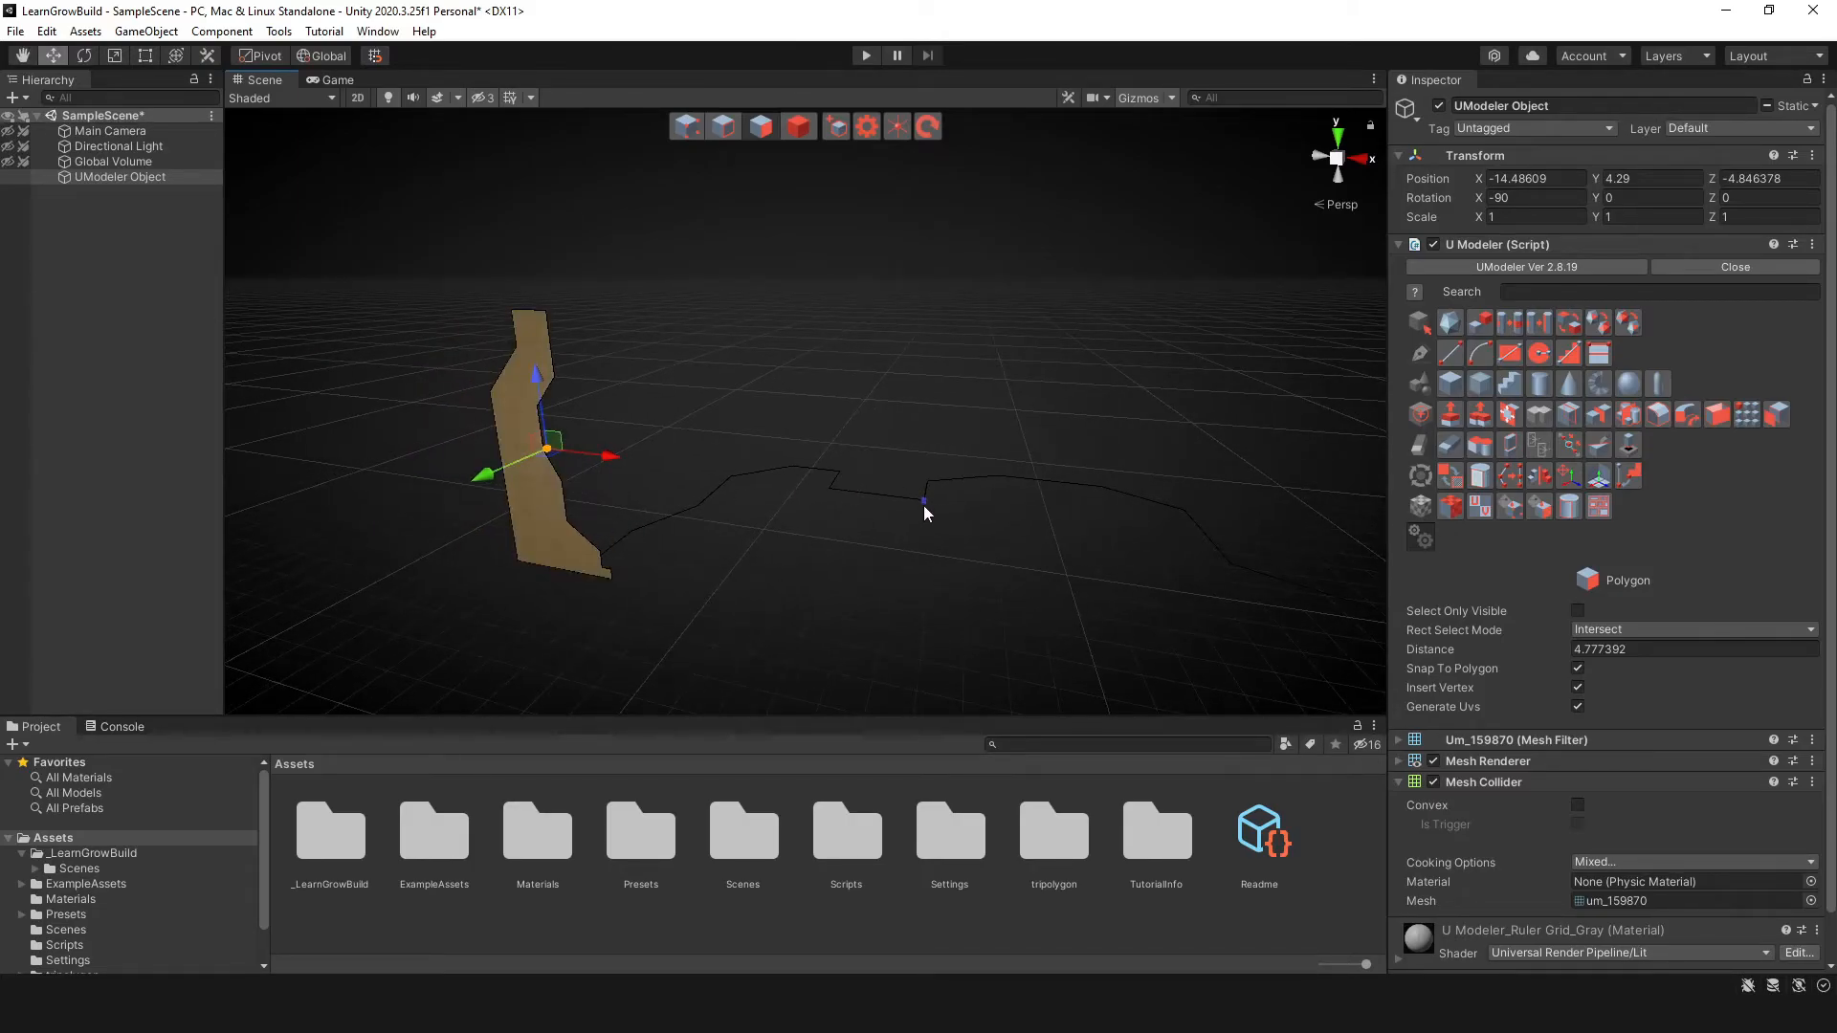
middle_drag(923, 513, 853, 520)
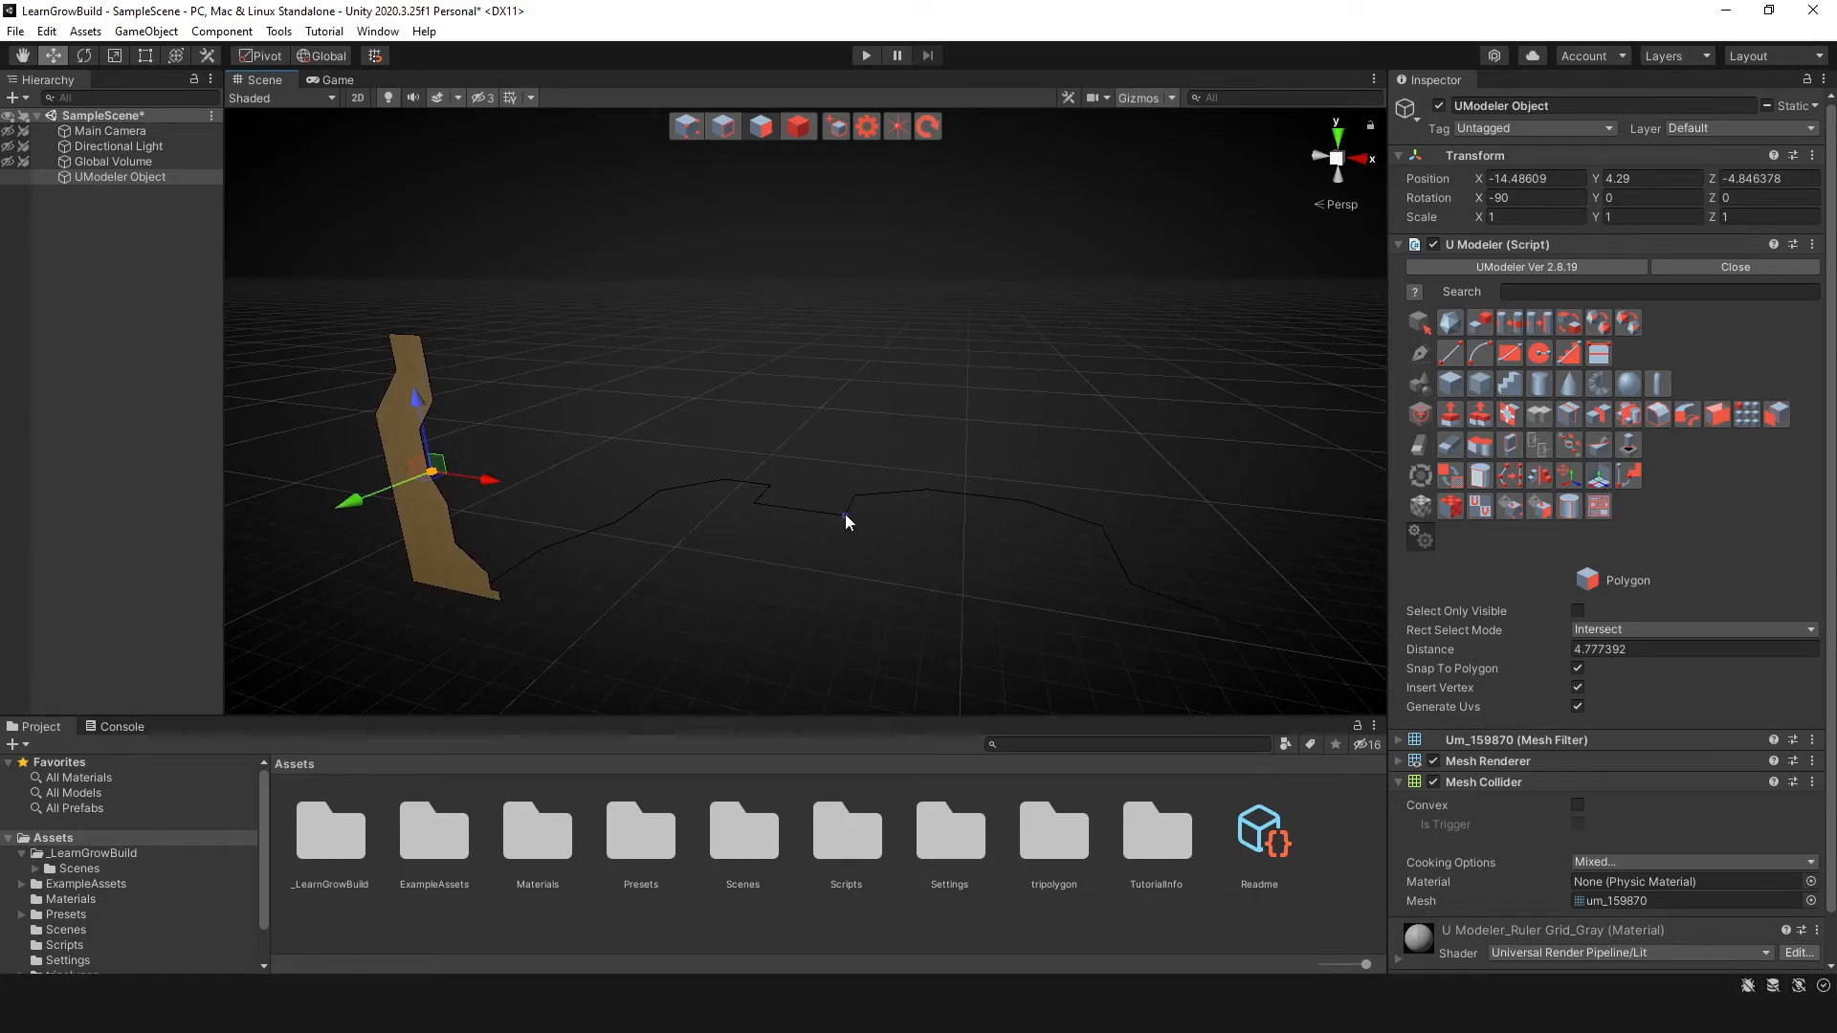
click(845, 518)
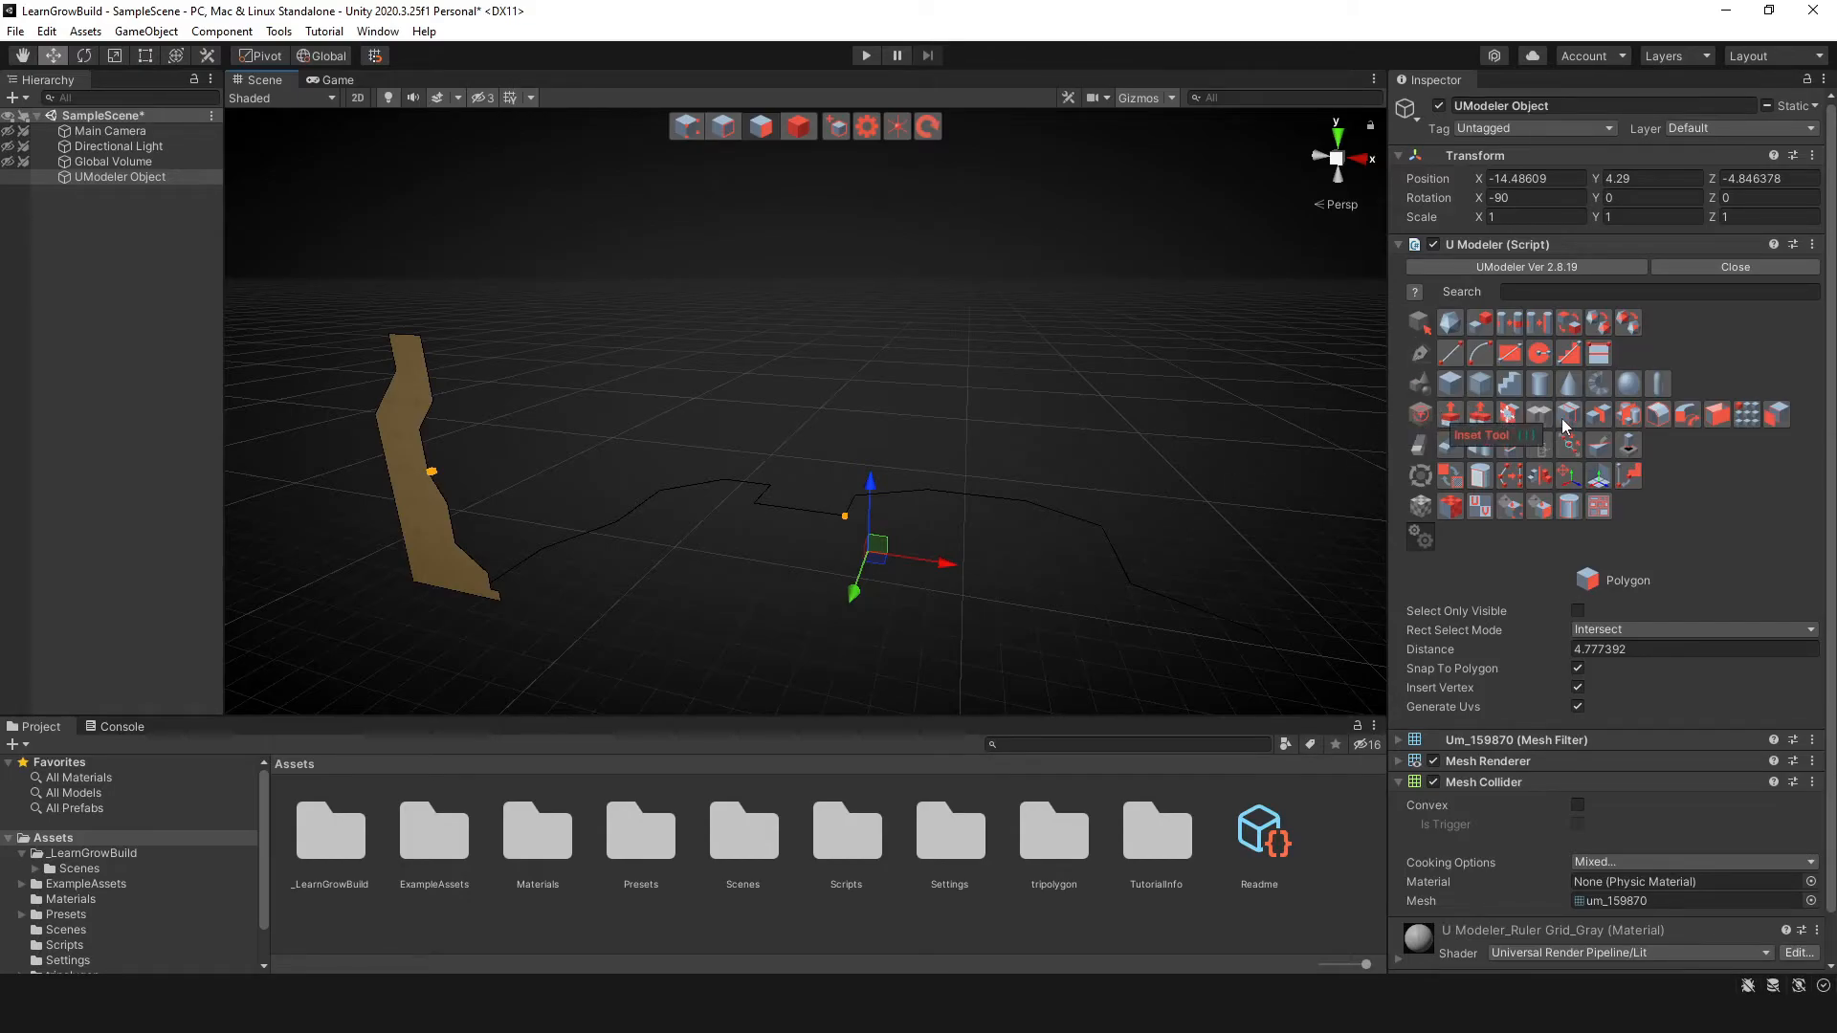
click(1686, 421)
- Check the swept wall along its whole length and return it to whole-object selection
alt+drag(1276, 457, 632, 517)
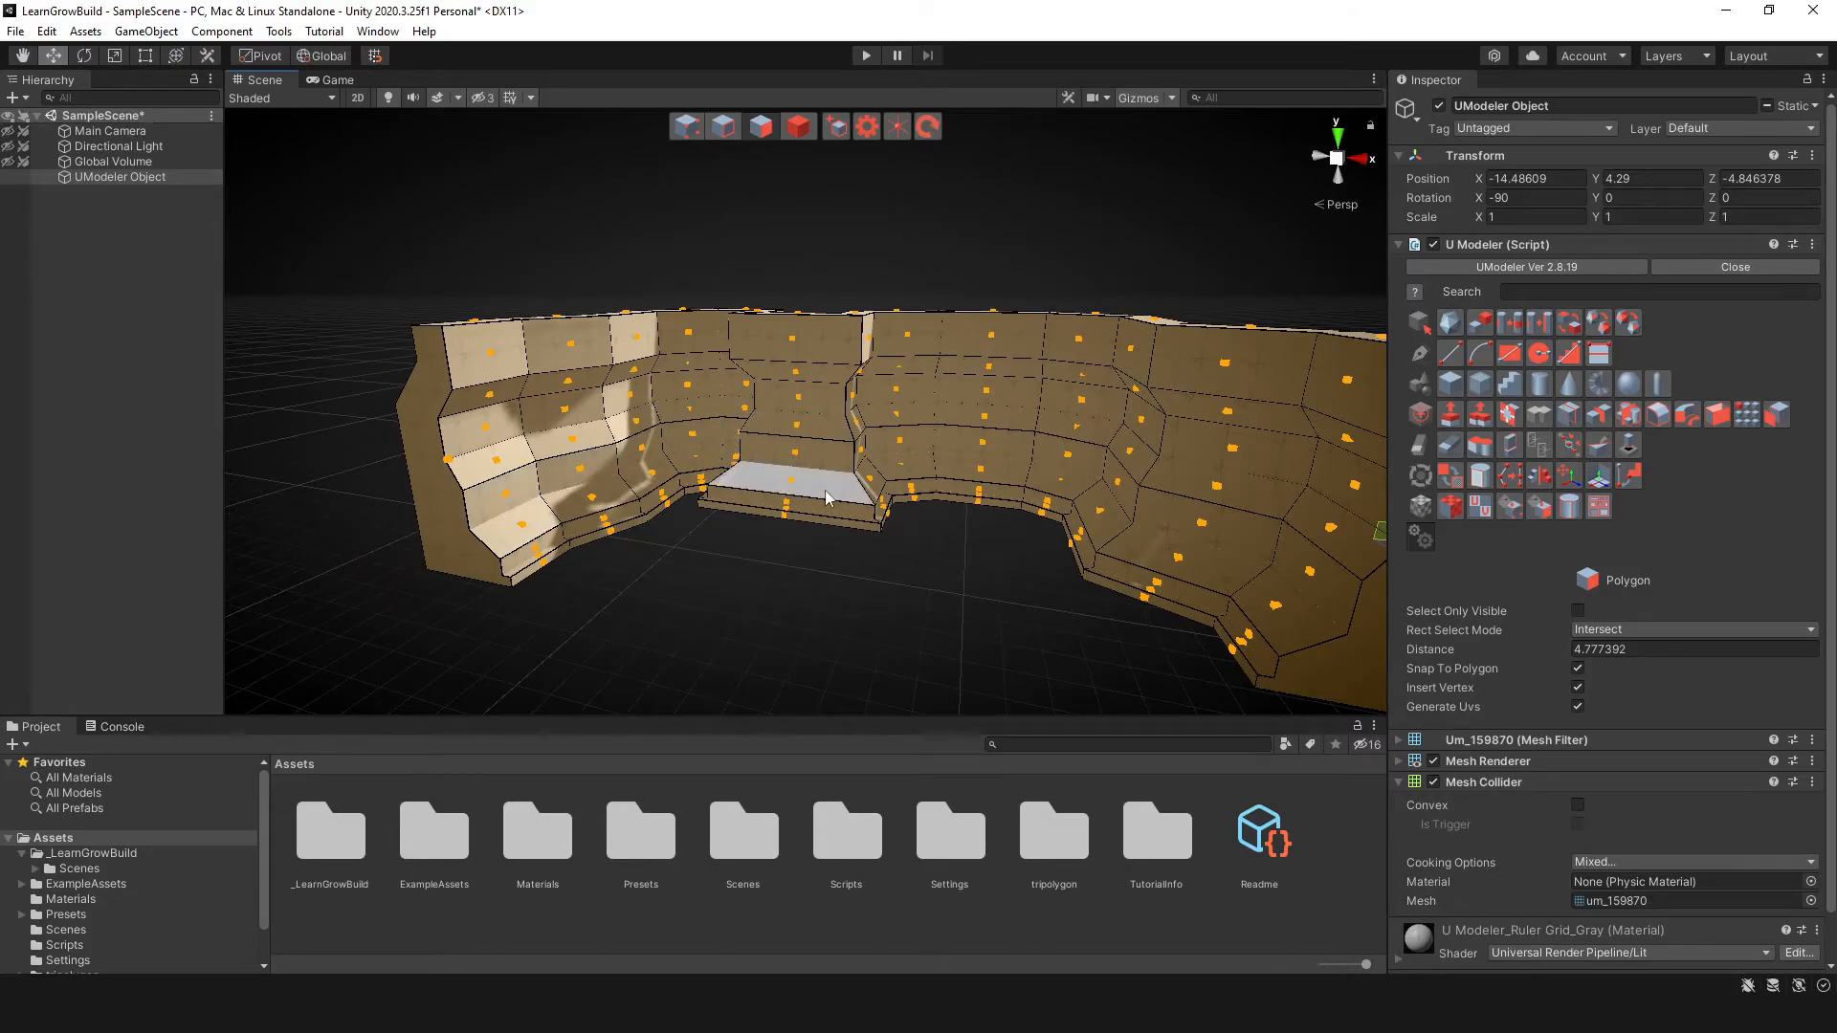
alt+drag(1091, 402, 804, 421)
click(795, 130)
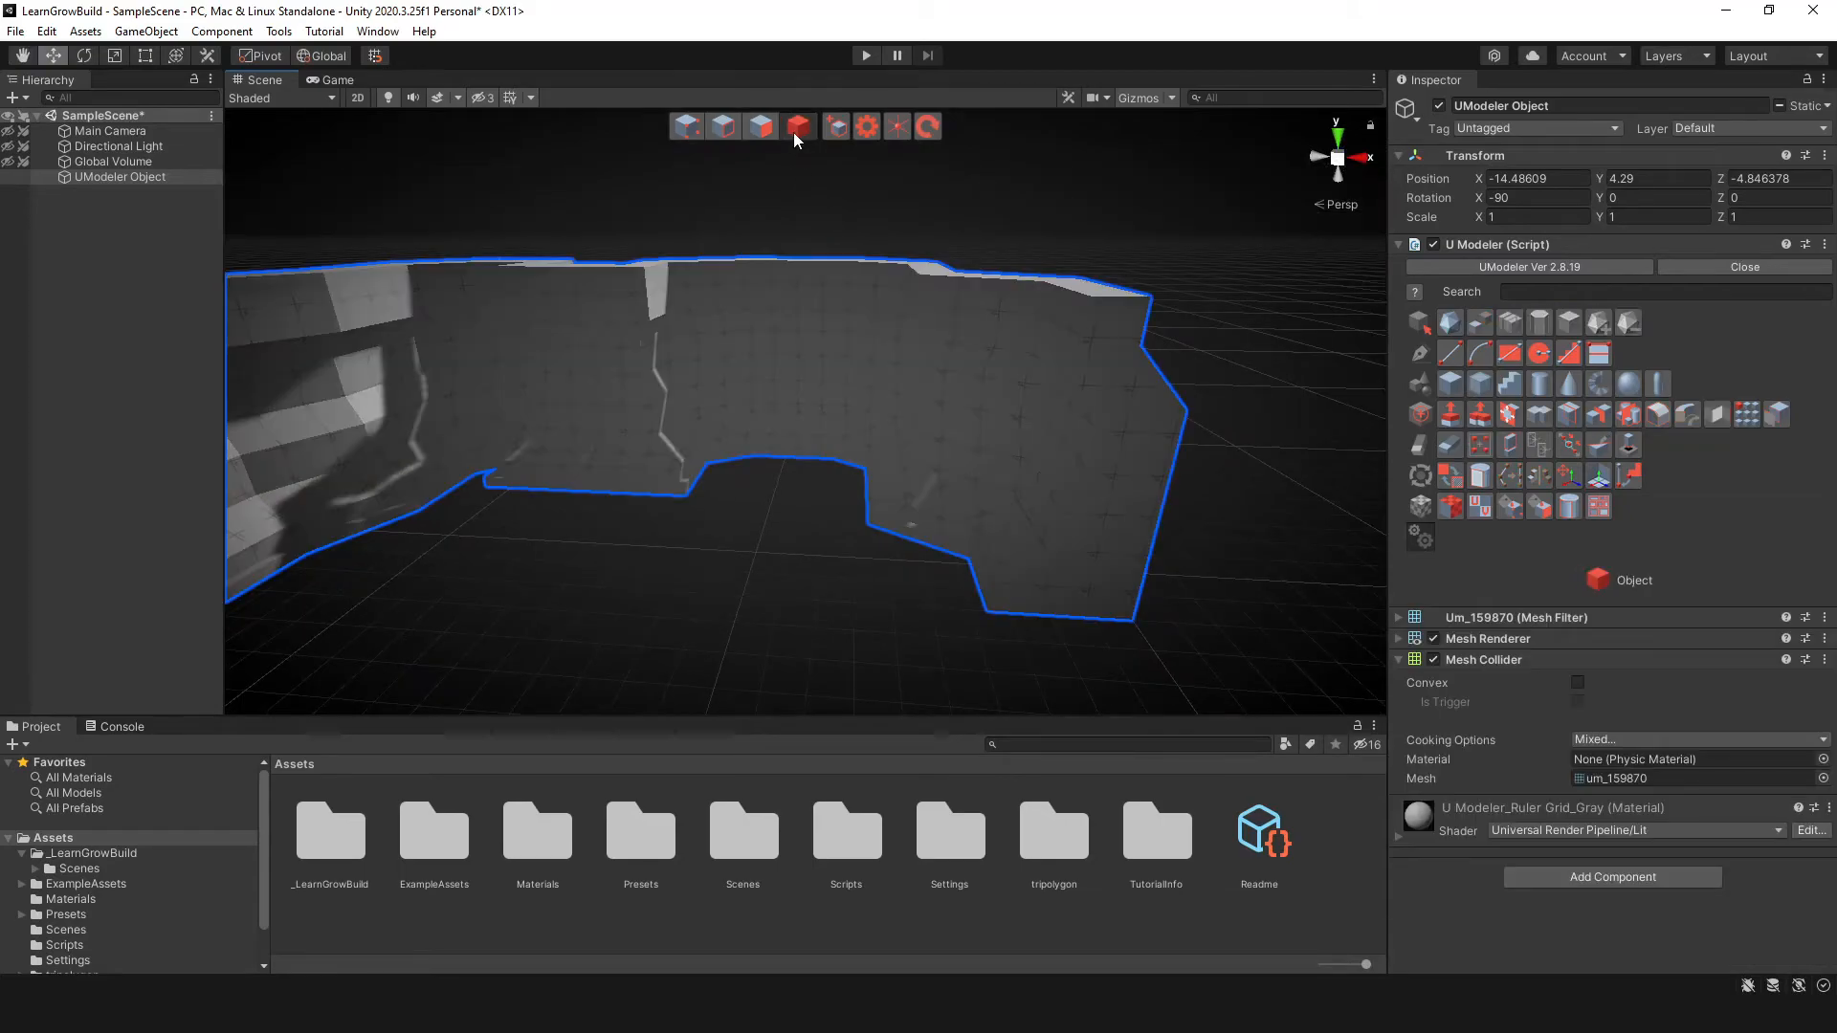
alt+drag(578, 415, 526, 471)
alt+drag(546, 462, 698, 445)
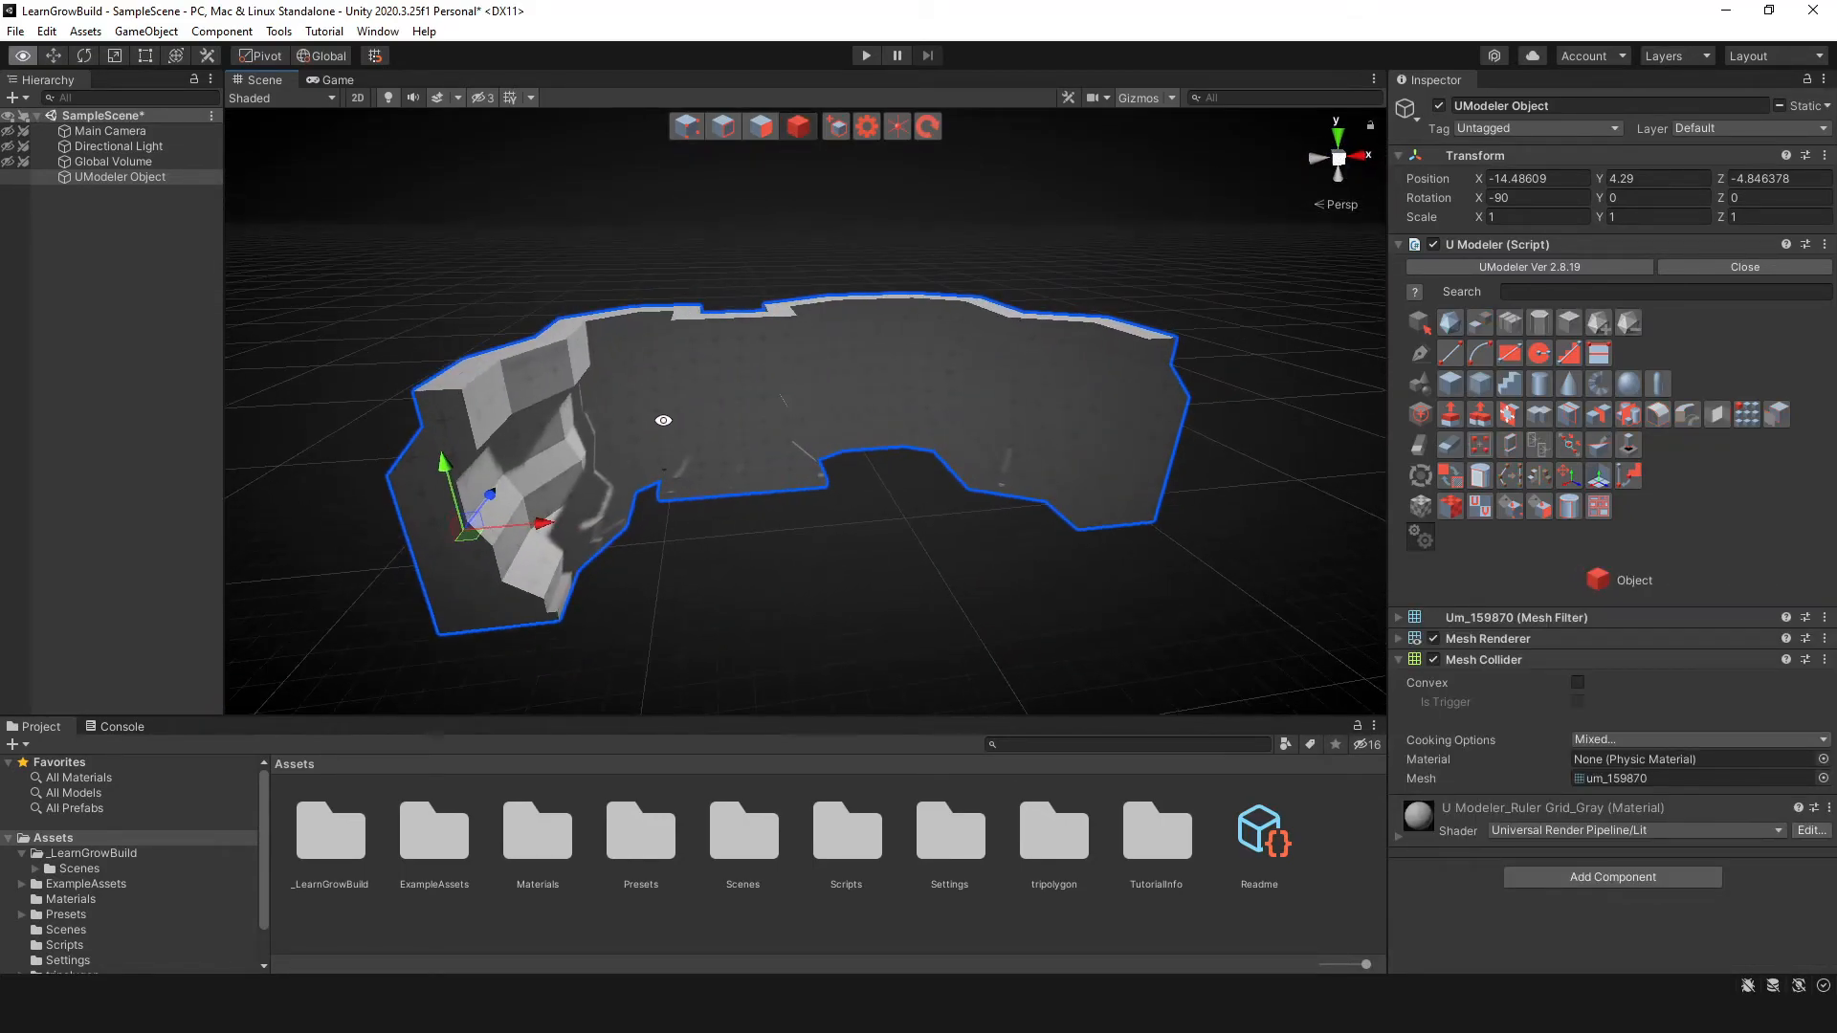
- Rotate the Directional Light to a Y rotation of 331.61 to light the inner faces of the wall
click(109, 146)
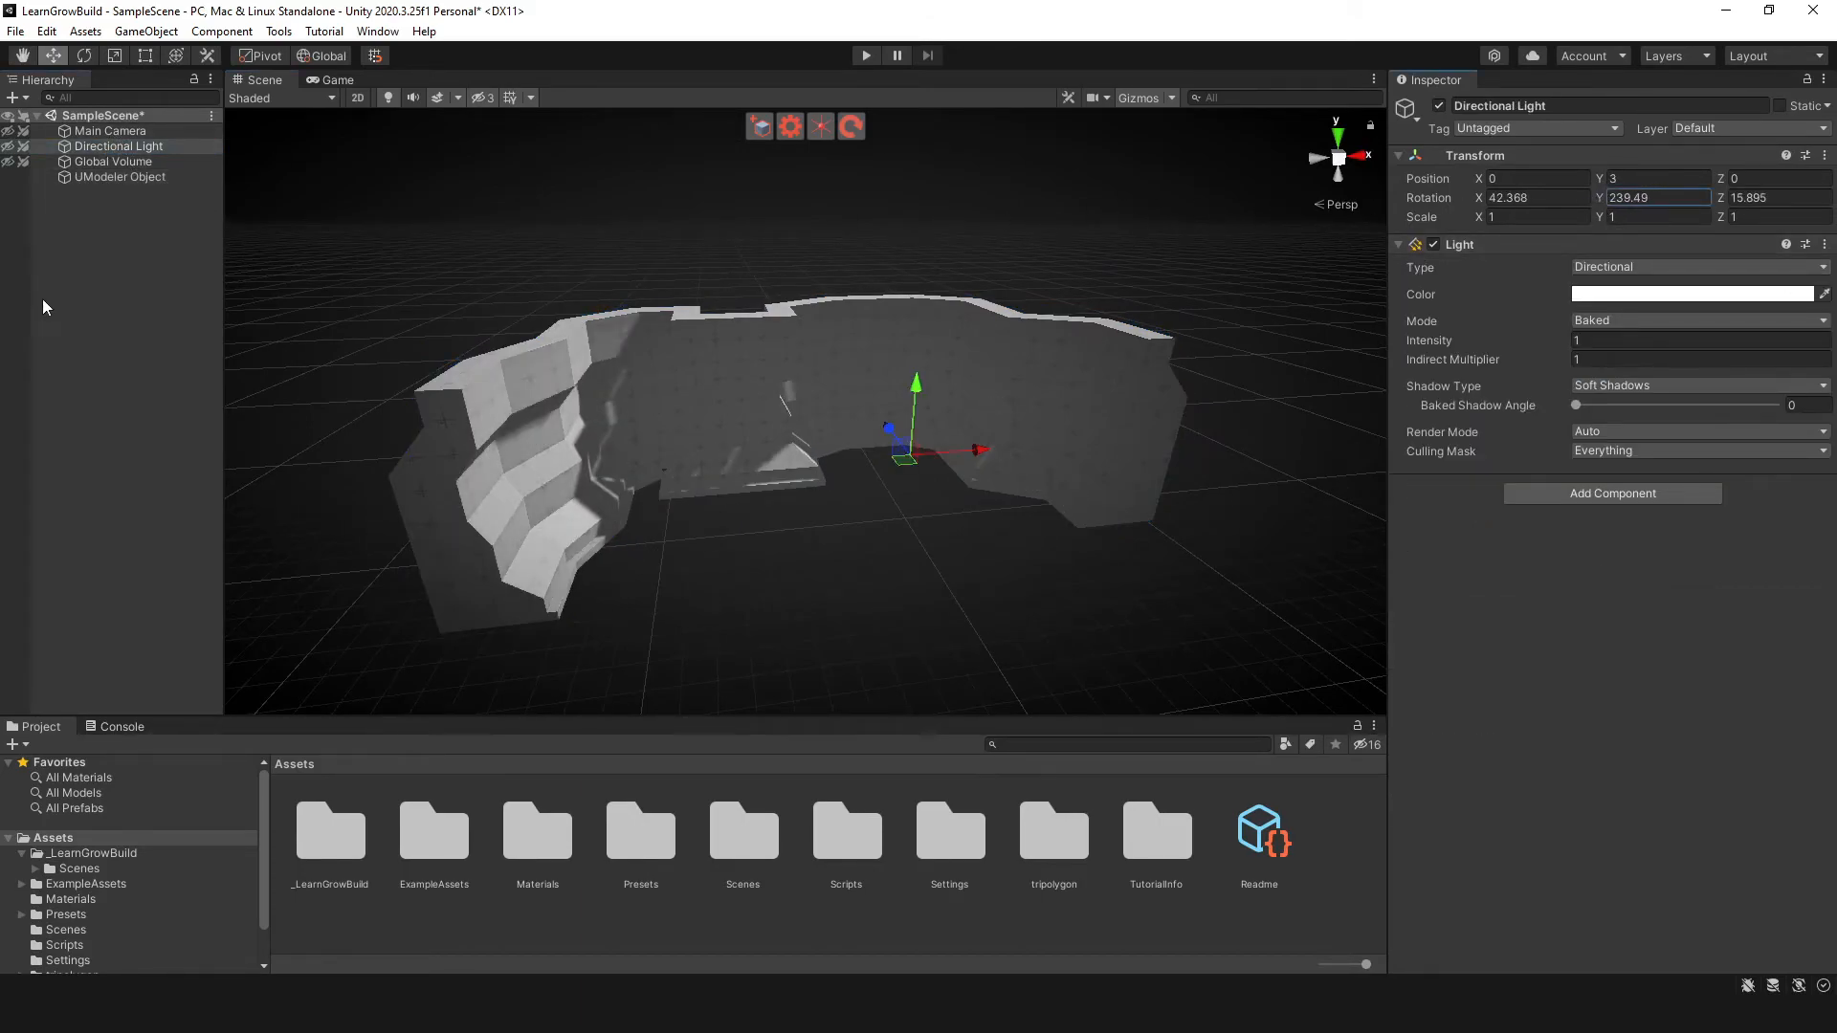
drag(1162, 389, 1777, 471)
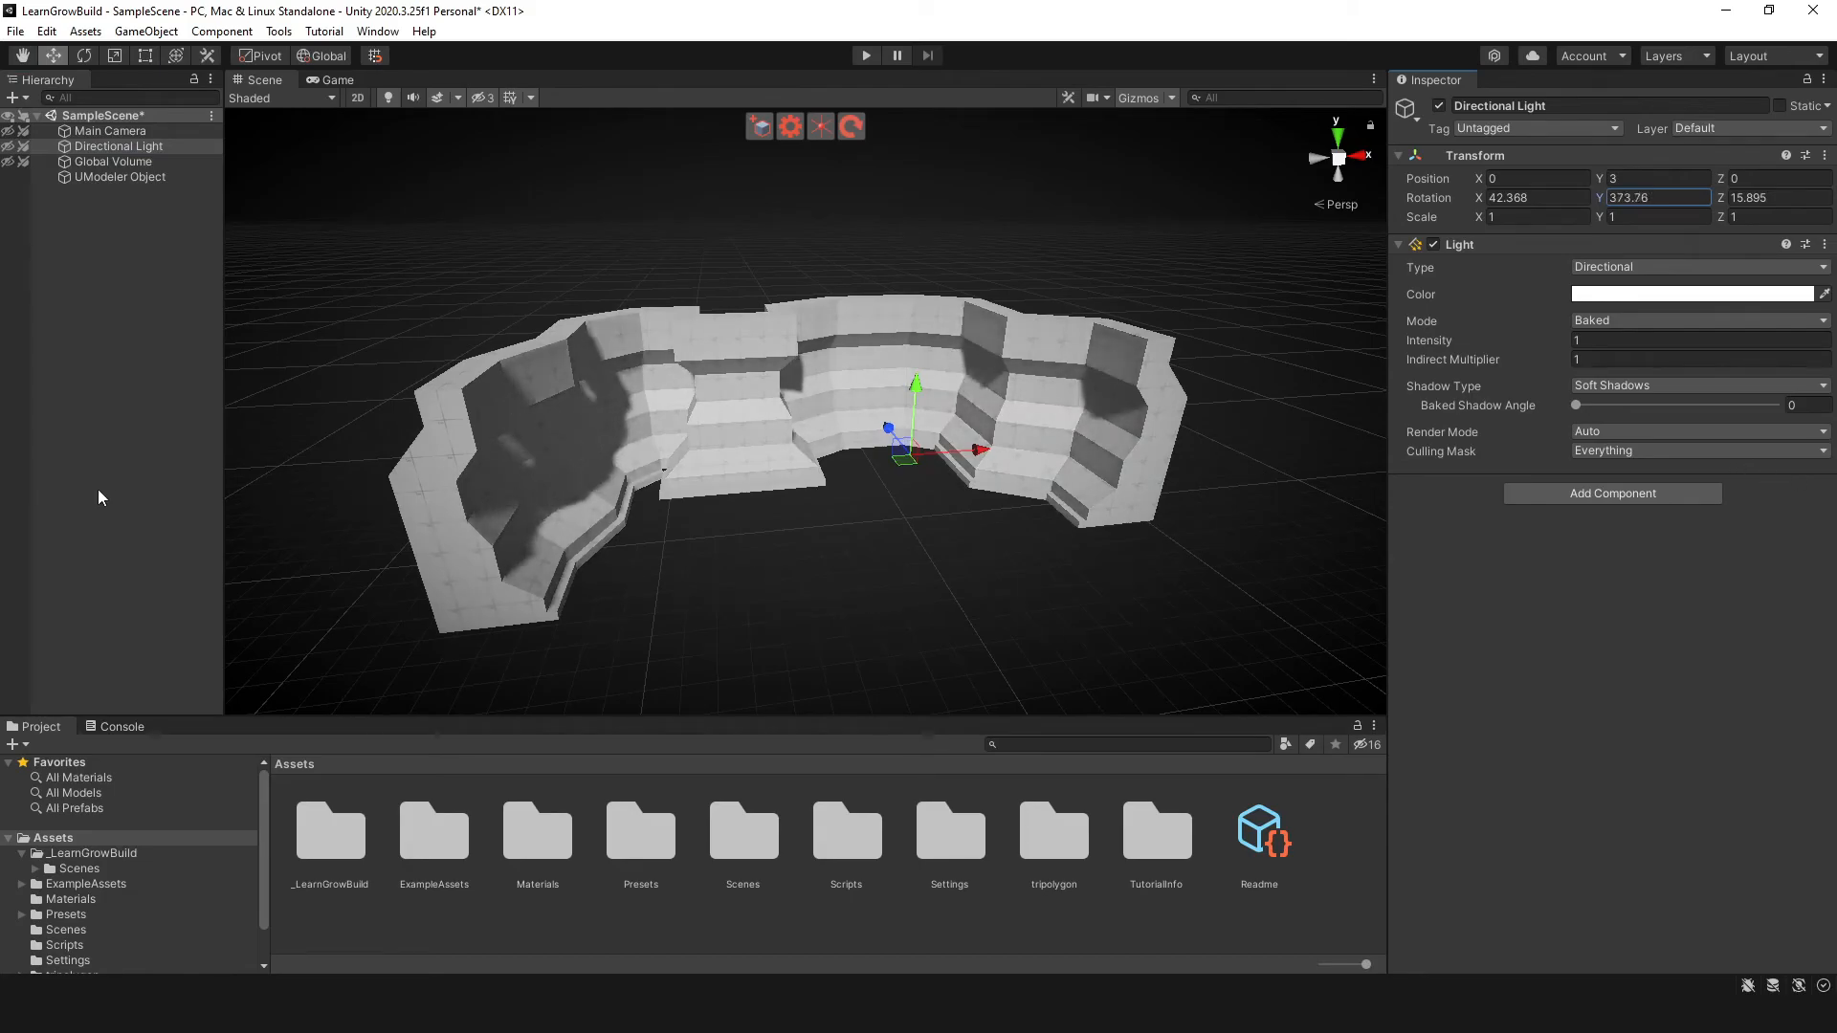
drag(110, 498, 1194, 423)
mouse_move(1331, 437)
mouse_down()
mouse_move(58, 515)
mouse_move(278, 540)
mouse_move(1331, 452)
mouse_up()
alt+drag(961, 472, 672, 518)
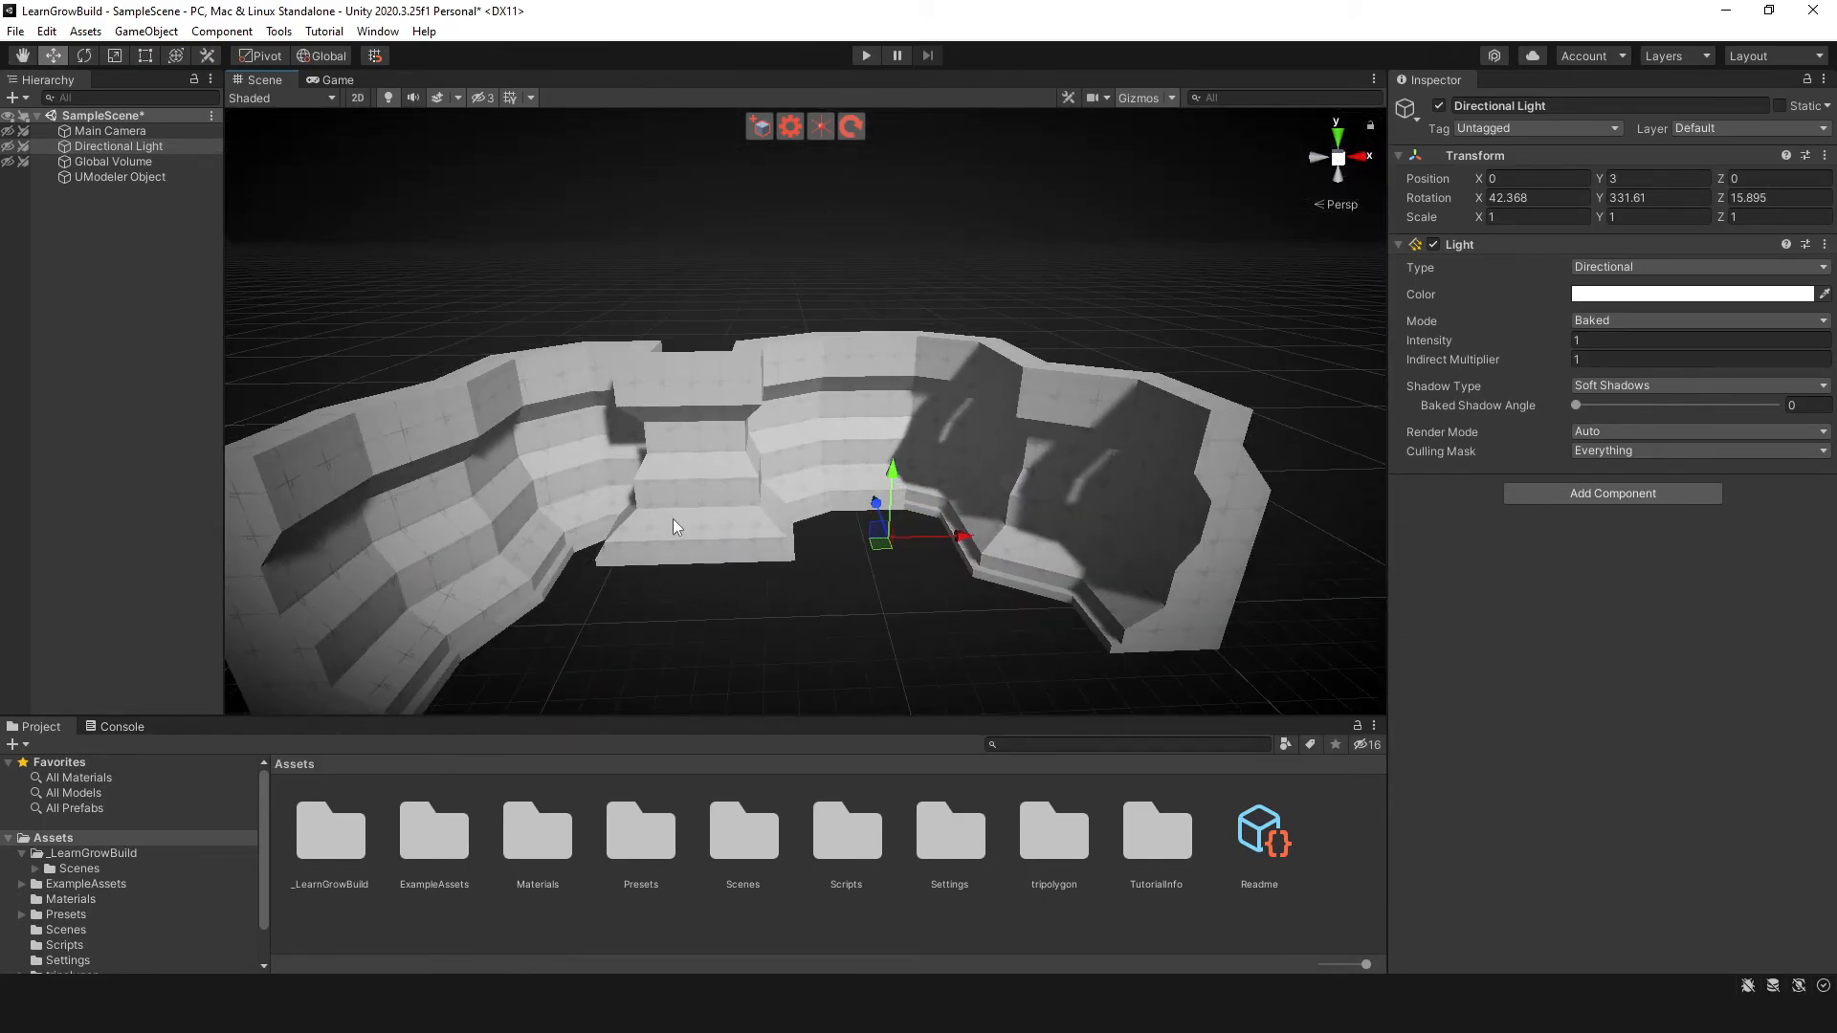
mouse_move(673, 518)
middle_down()
mouse_move(790, 486)
mouse_move(695, 516)
middle_up()
alt+drag(695, 516, 649, 629)
alt+drag(655, 553, 907, 578)
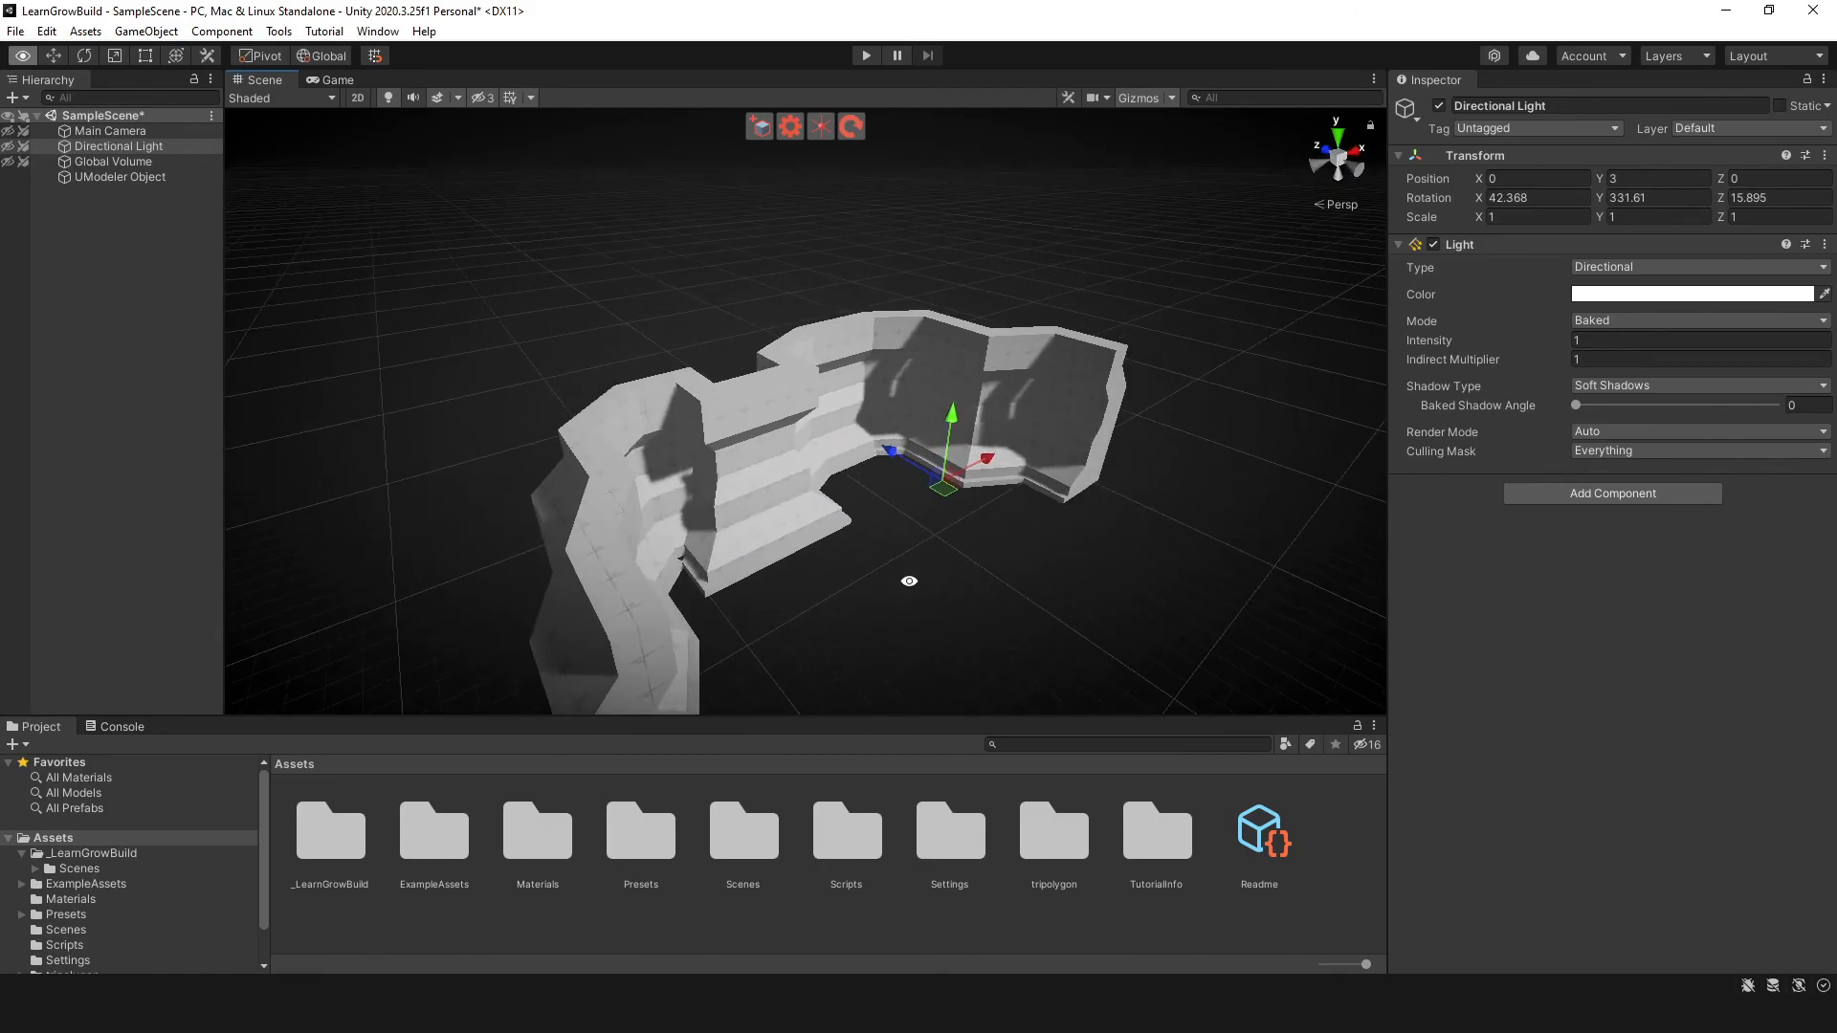